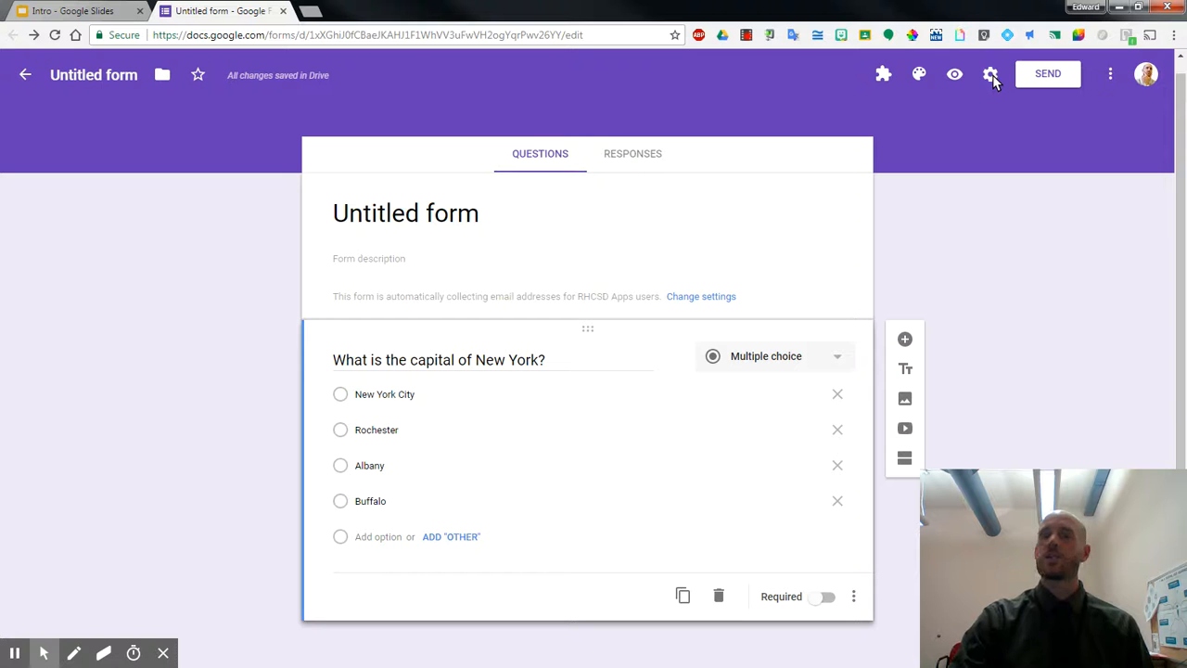
# - Make the form a quiz that releases grades immediately after each submission, and save the settings
pyautogui.click(991, 75)
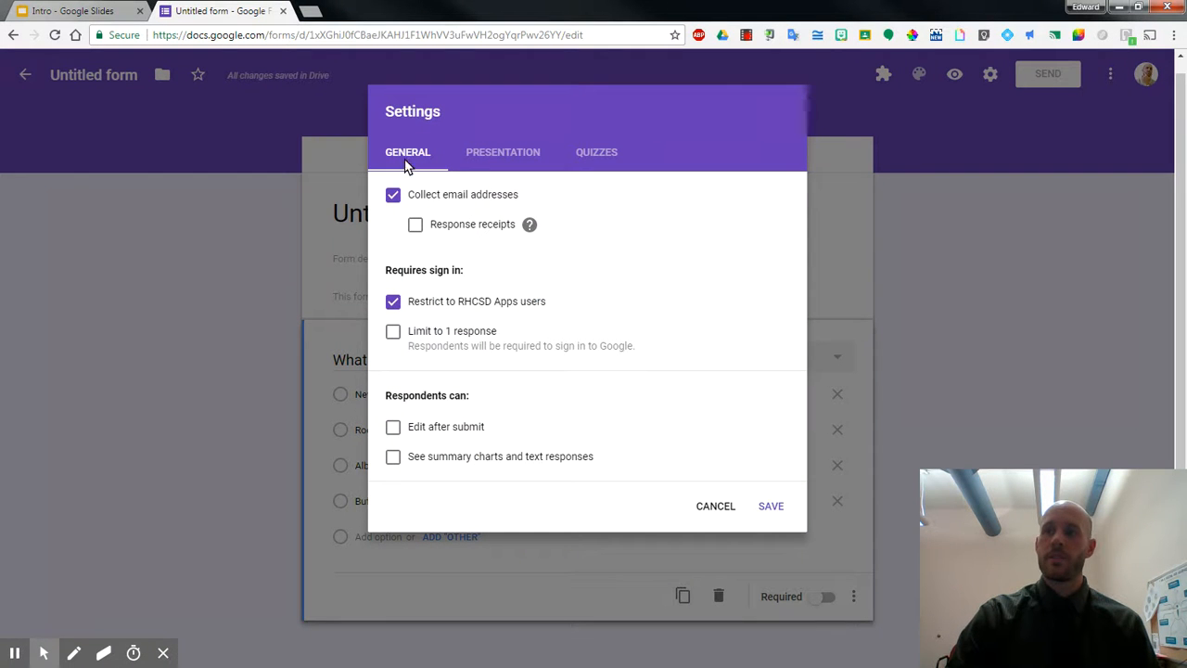
pyautogui.click(603, 156)
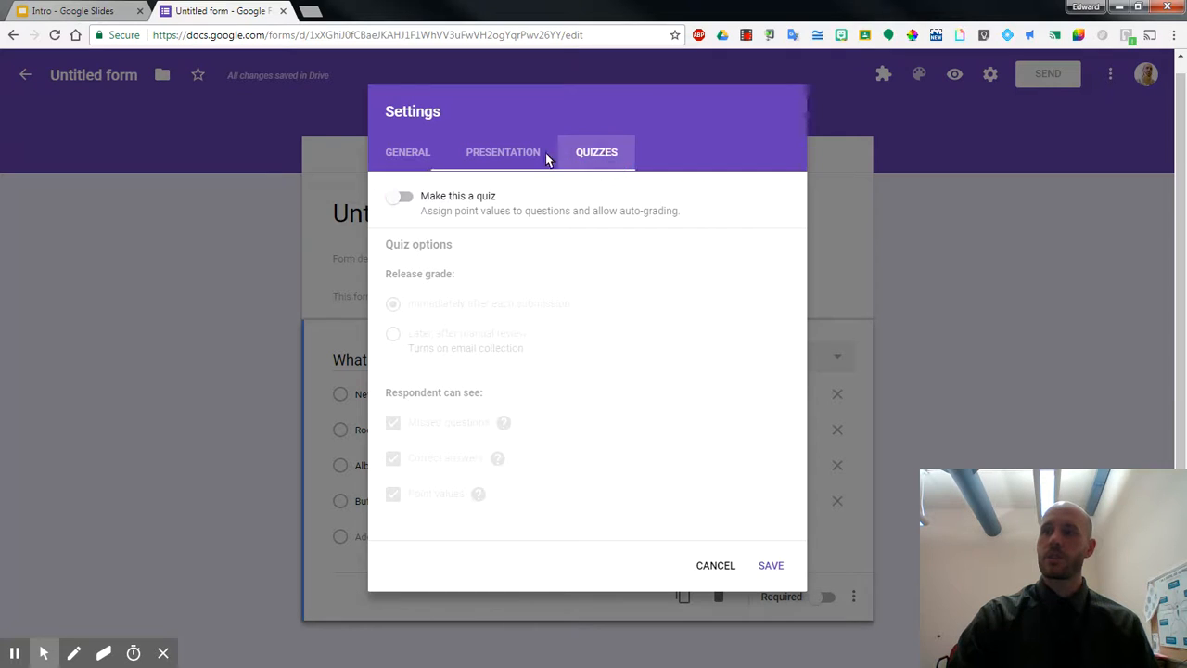
pyautogui.click(400, 199)
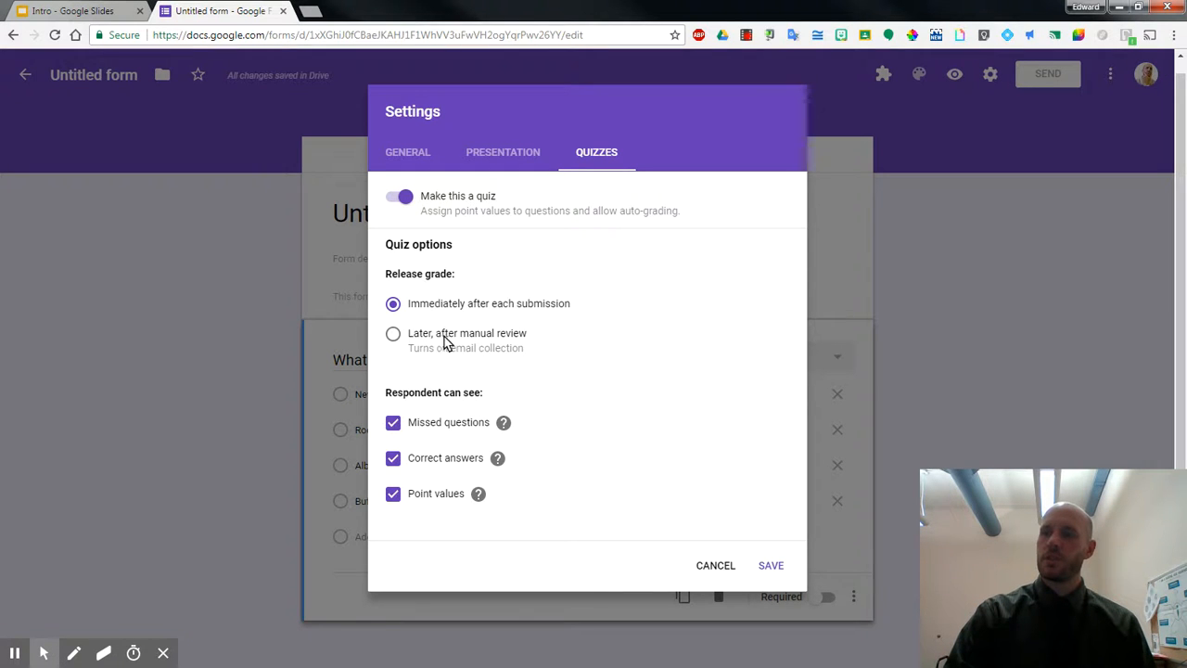
pyautogui.click(393, 338)
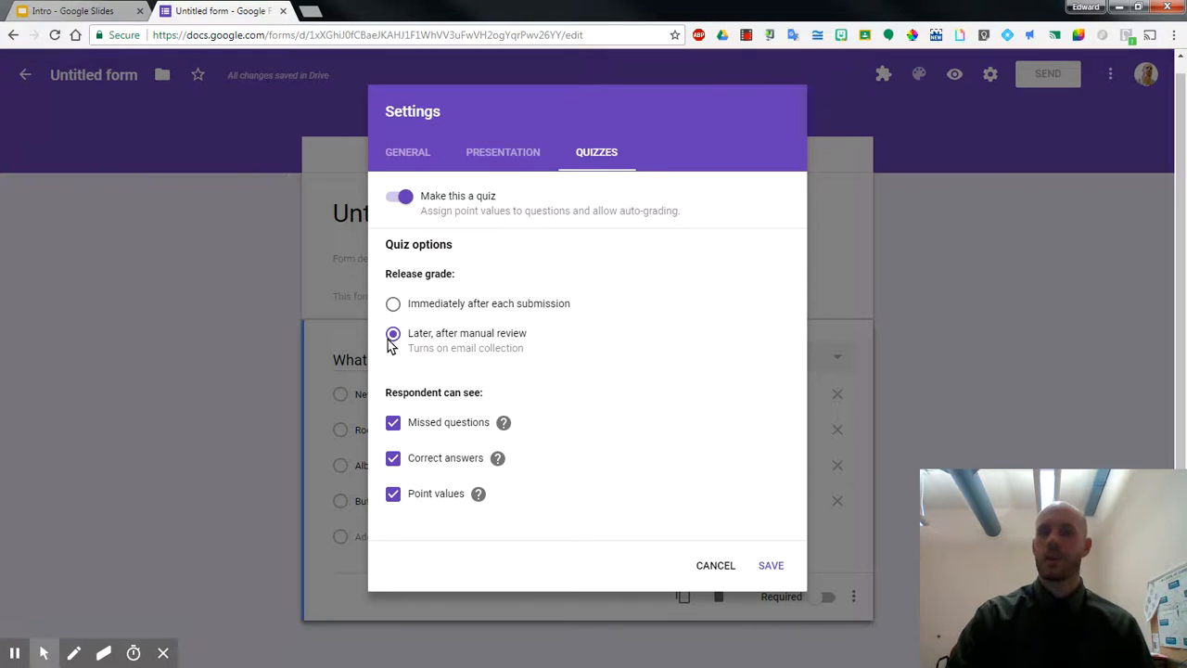
pyautogui.click(394, 306)
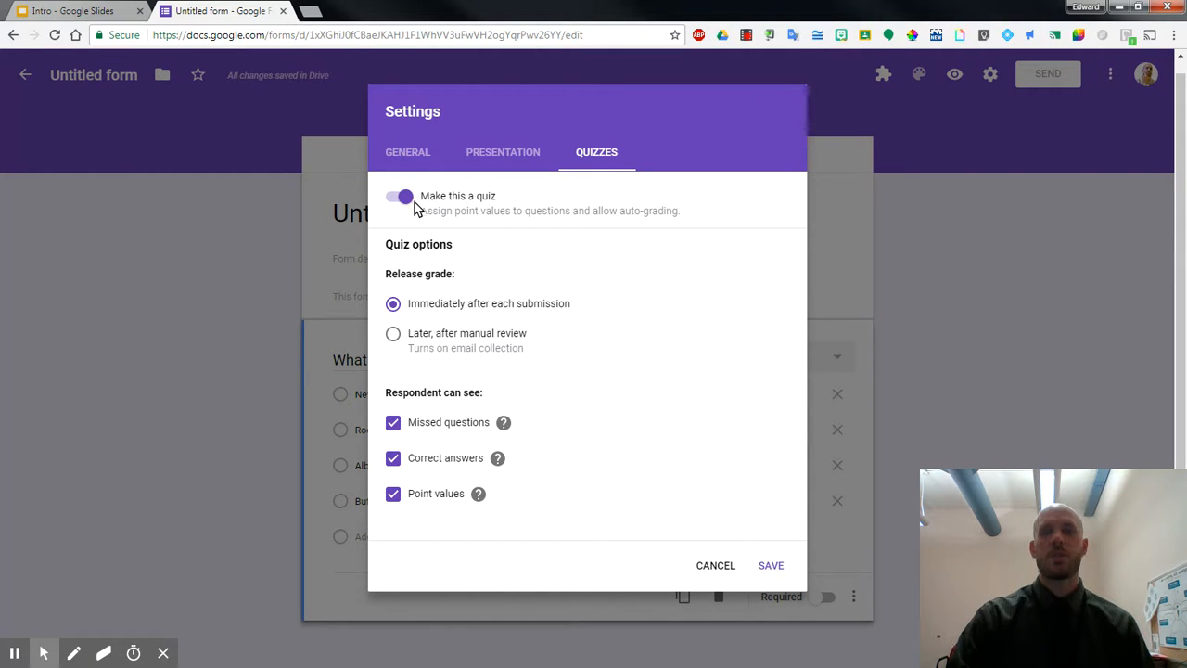
pyautogui.click(770, 566)
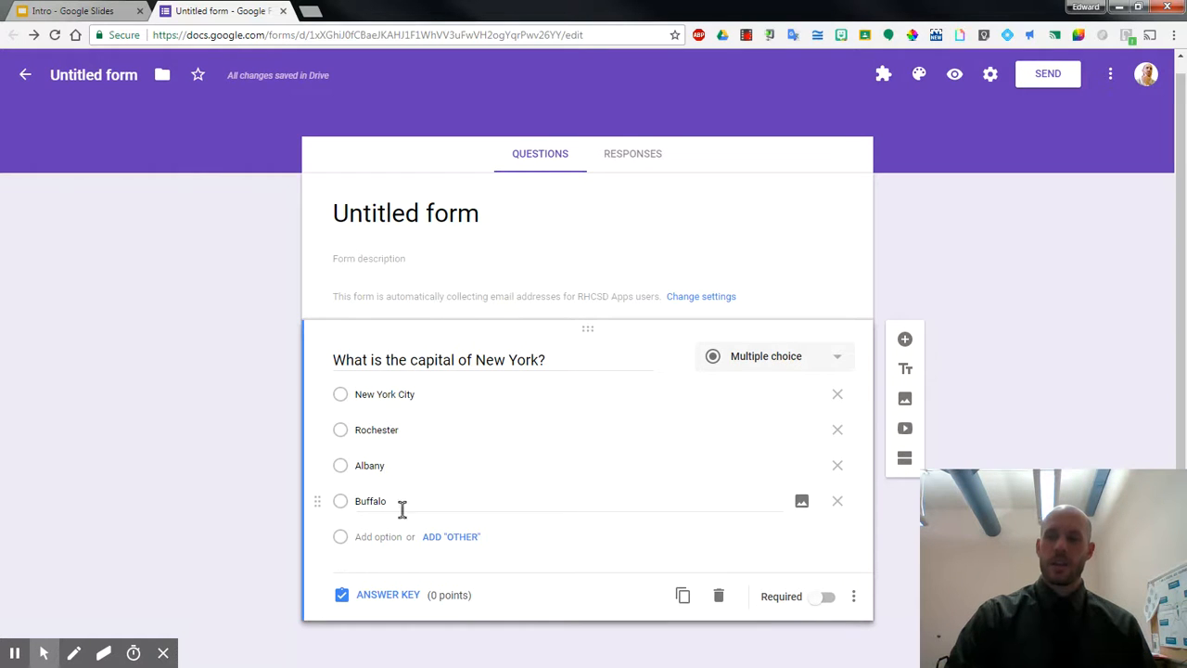
# - In the New York capital question's answer key, assign 1 point and mark Albany as the correct answer
pyautogui.click(385, 599)
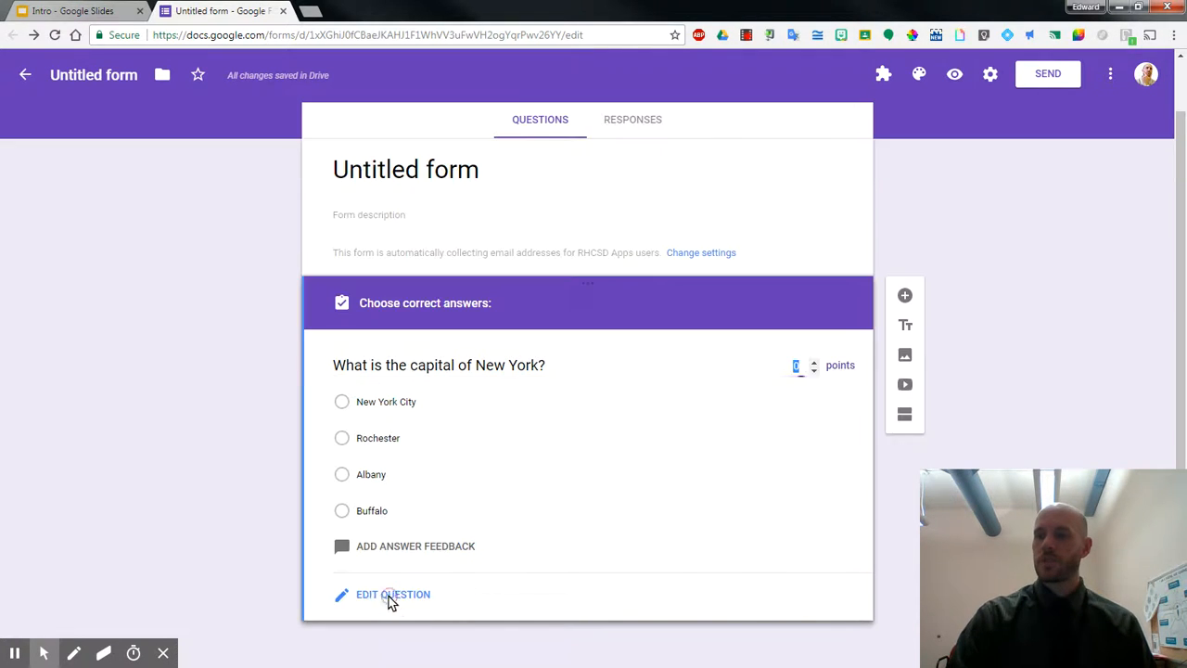
pyautogui.click(815, 366)
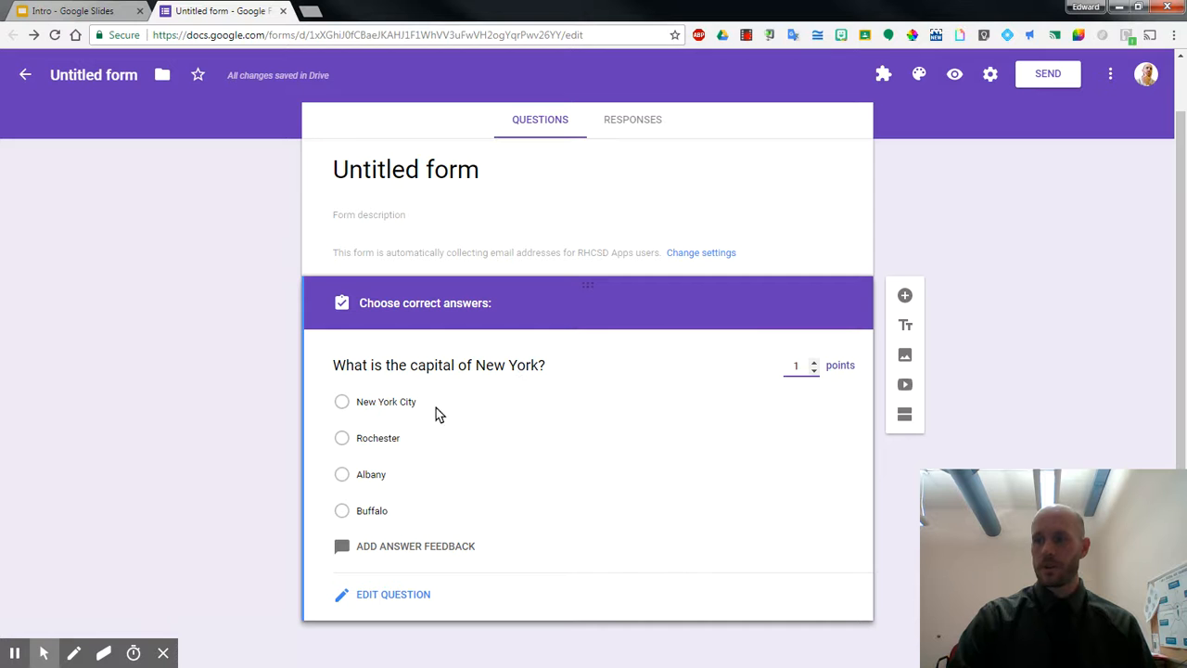
pyautogui.click(343, 476)
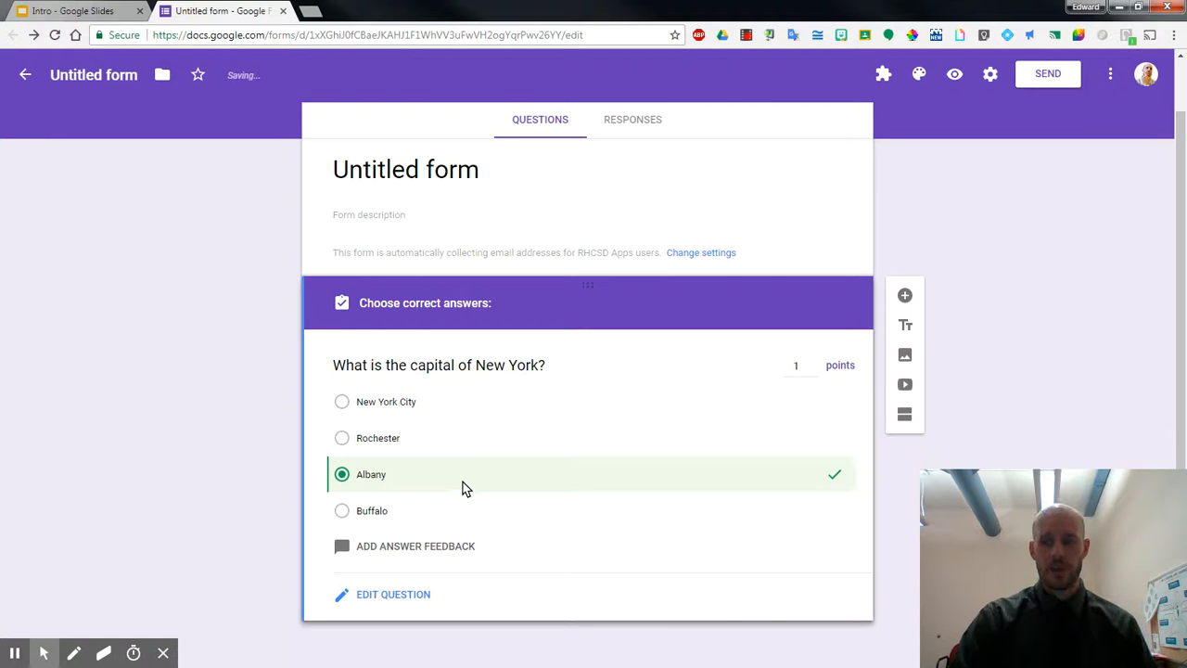
# - Add the feedback "Nice job" for correct answers to the capital question, save it and return to editing the question
pyautogui.click(386, 547)
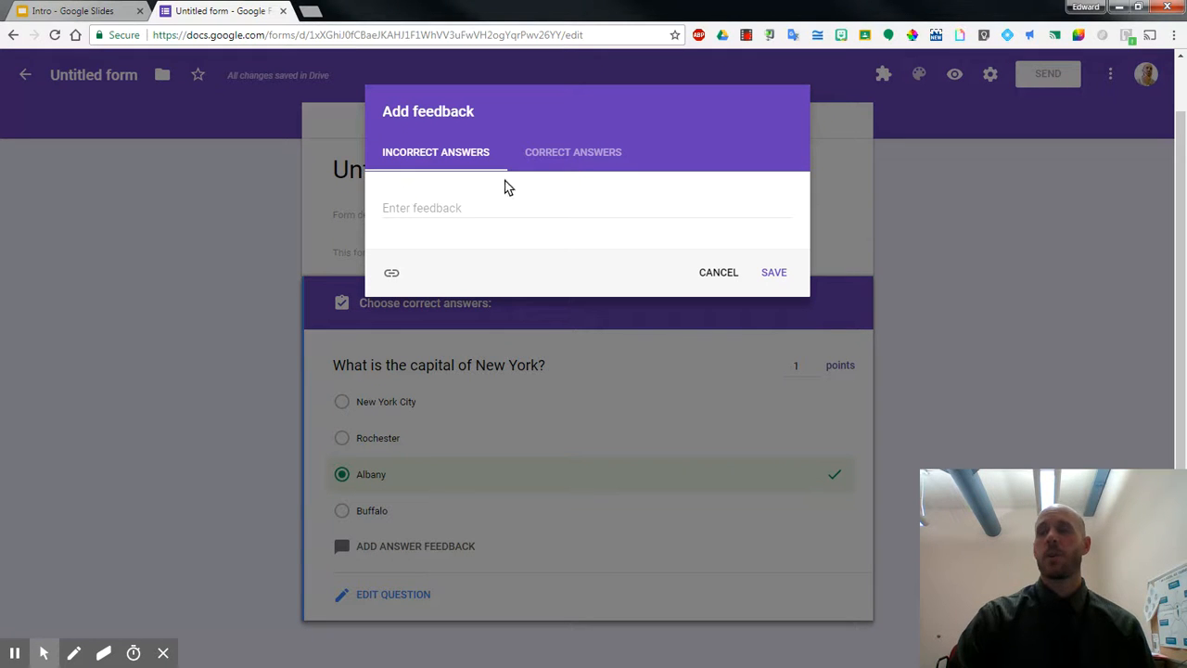
pyautogui.click(563, 158)
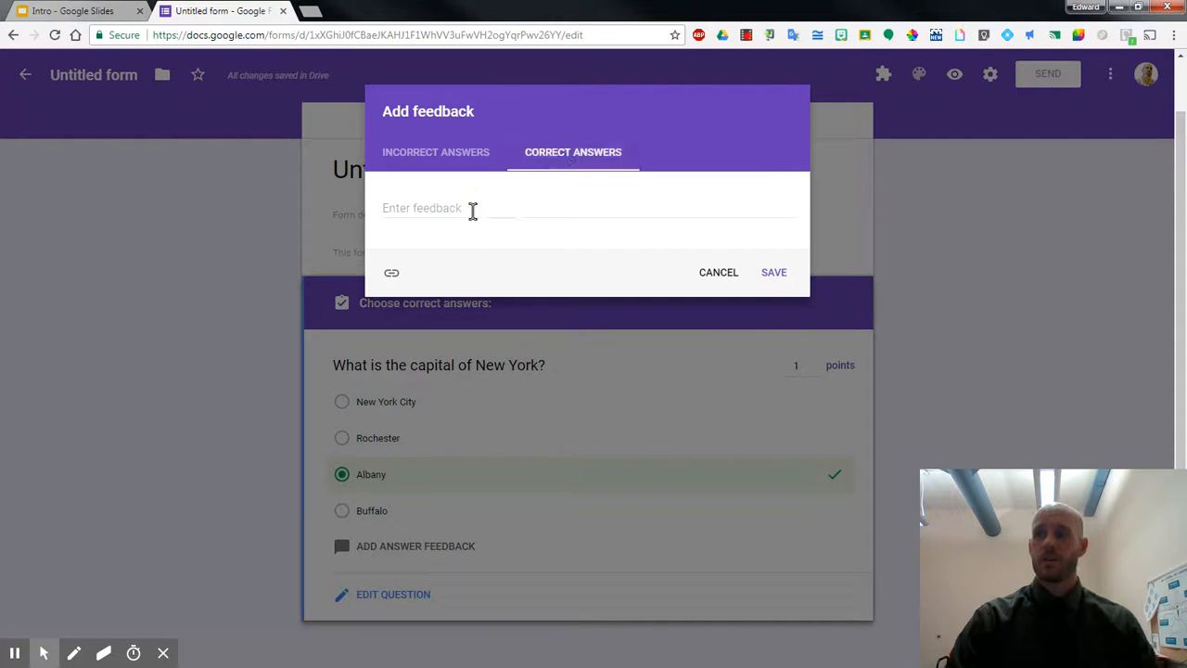
pyautogui.click(471, 211)
pyautogui.write('Nice job')
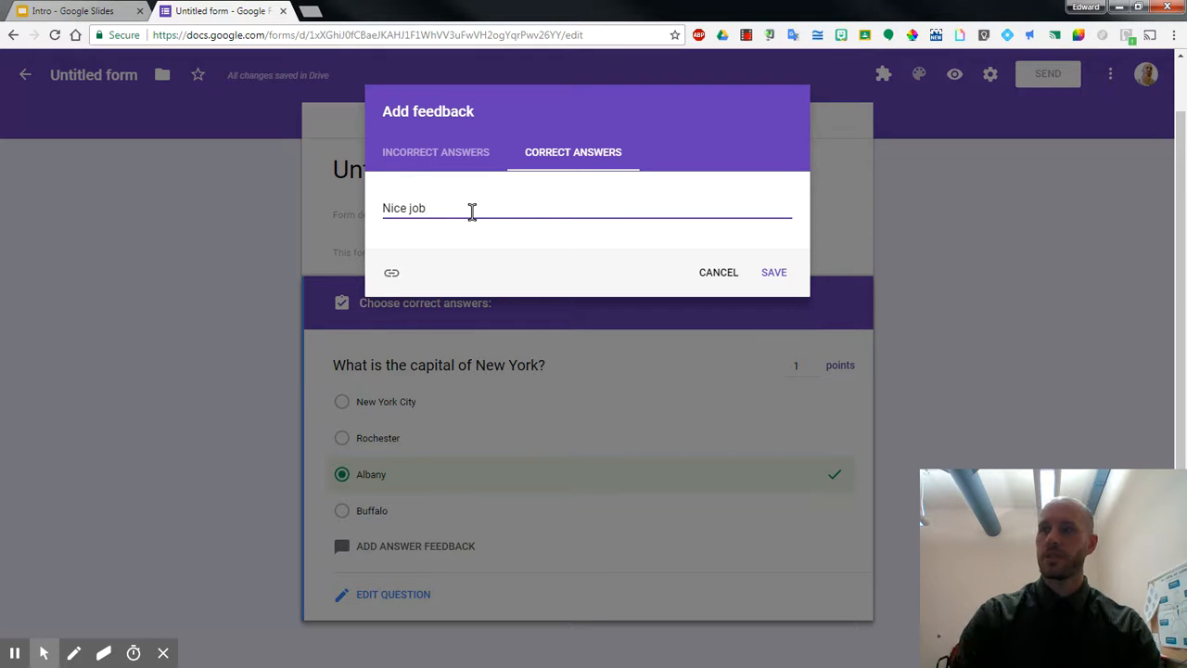
pyautogui.click(413, 158)
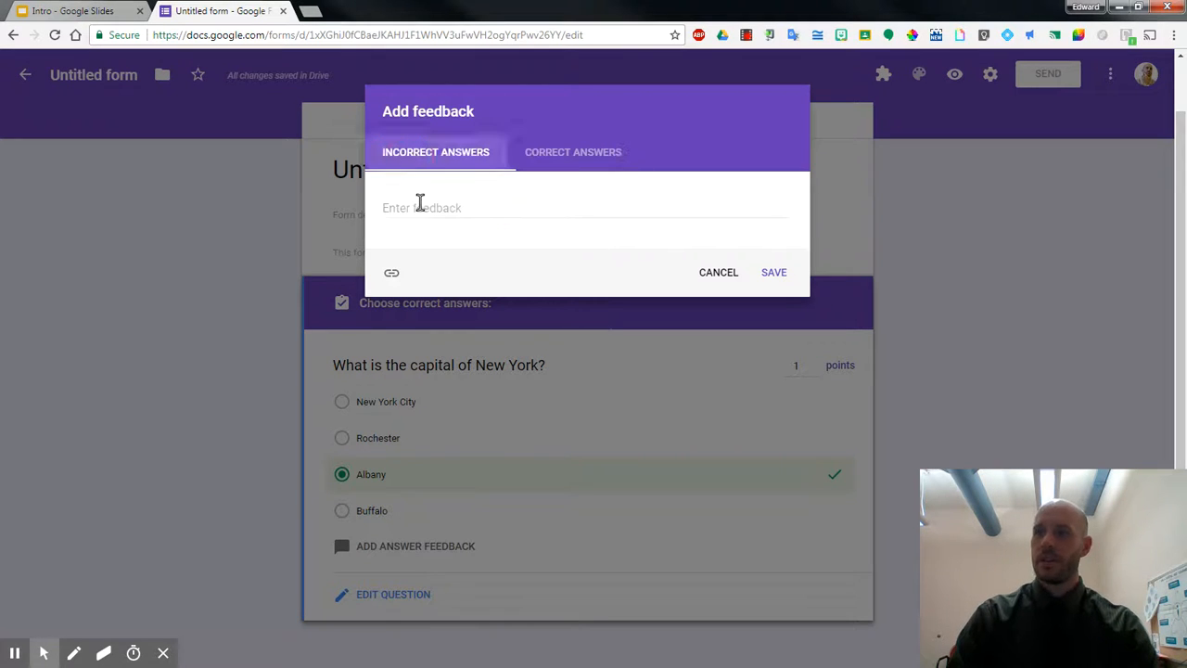
pyautogui.click(421, 205)
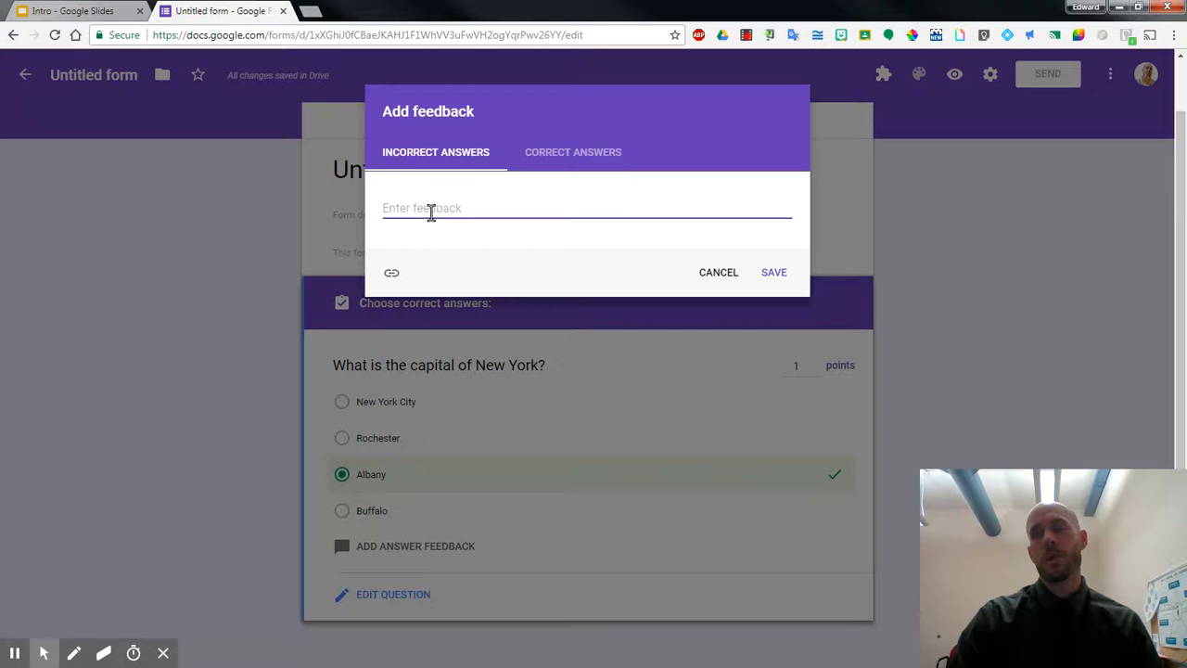
pyautogui.click(774, 274)
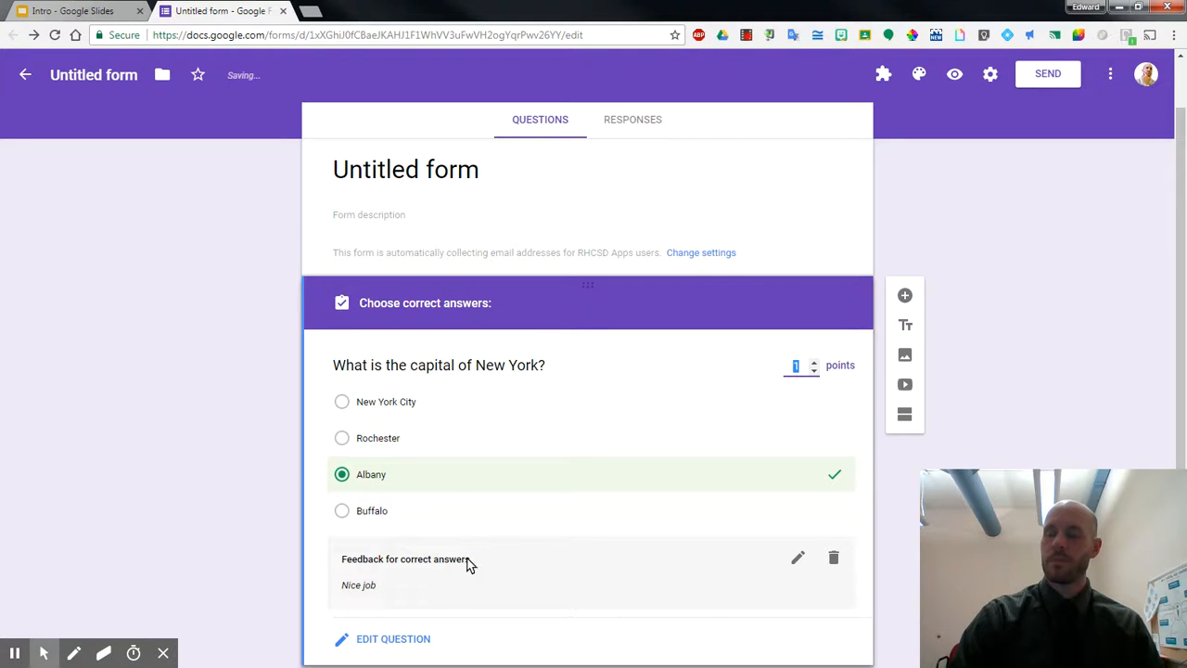
pyautogui.scroll(-1, 461, 498)
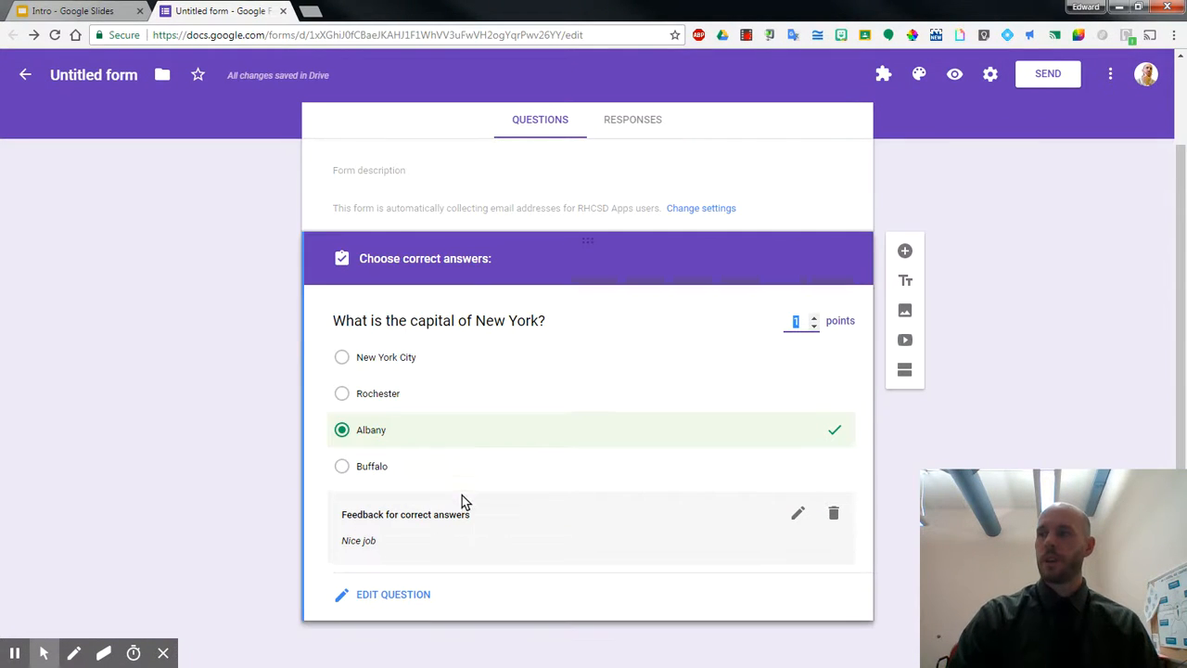
pyautogui.click(408, 595)
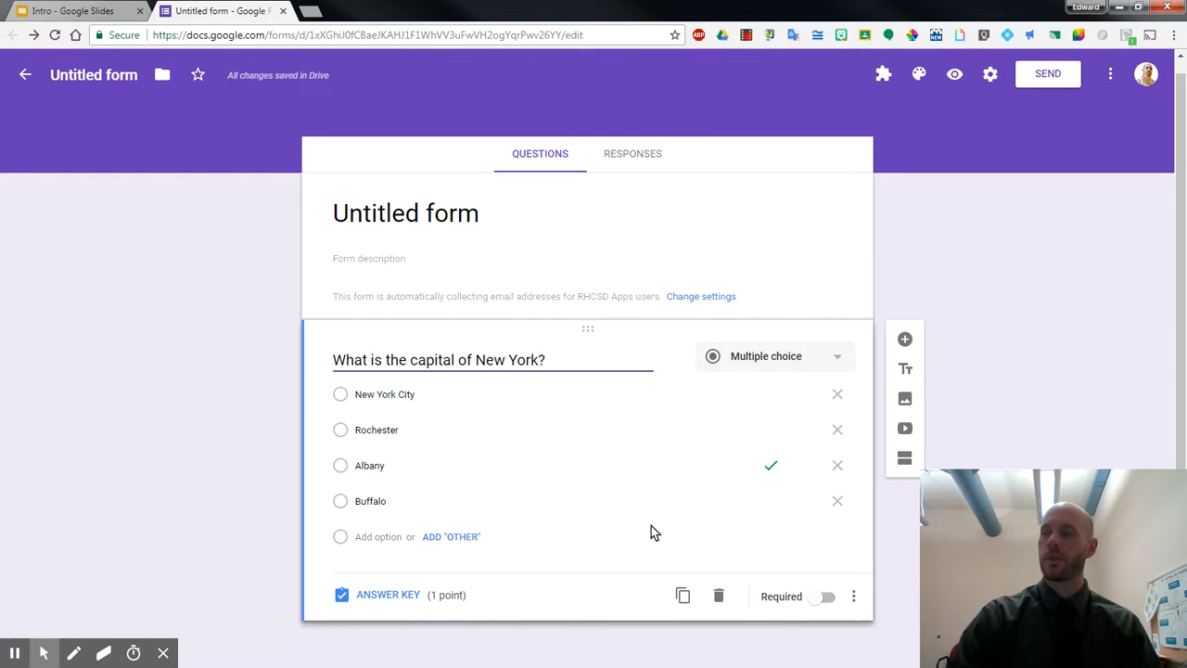
# - Add a short answer question below the capital question with the text "What is 2 x 5?"
pyautogui.click(906, 340)
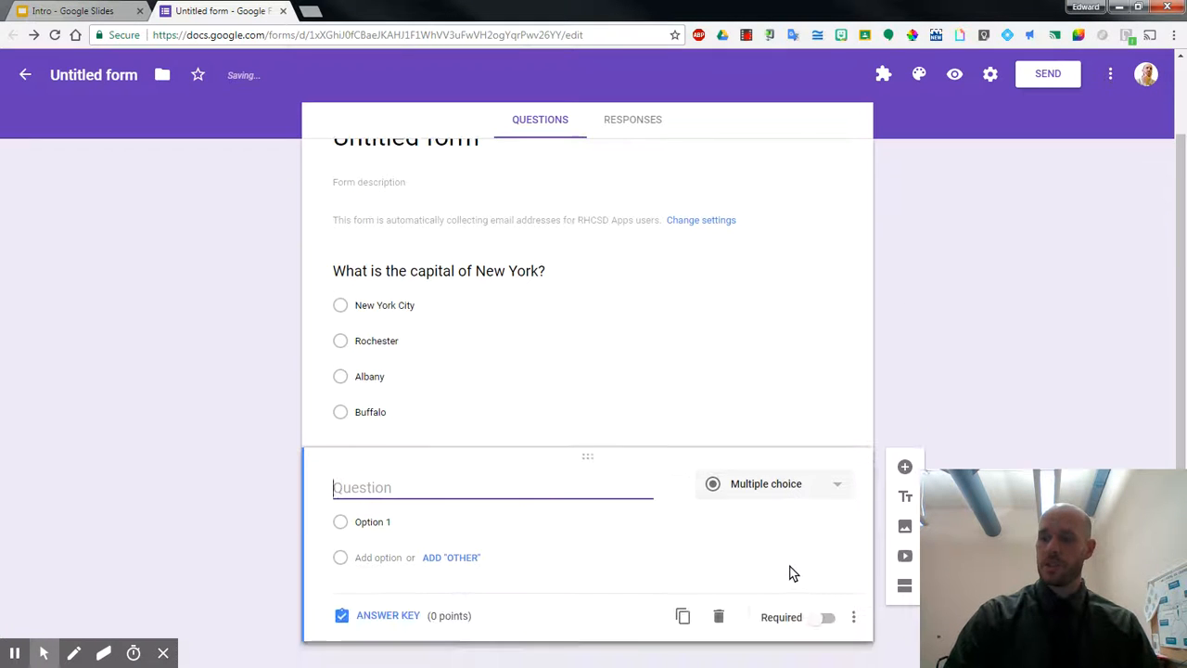
pyautogui.click(755, 465)
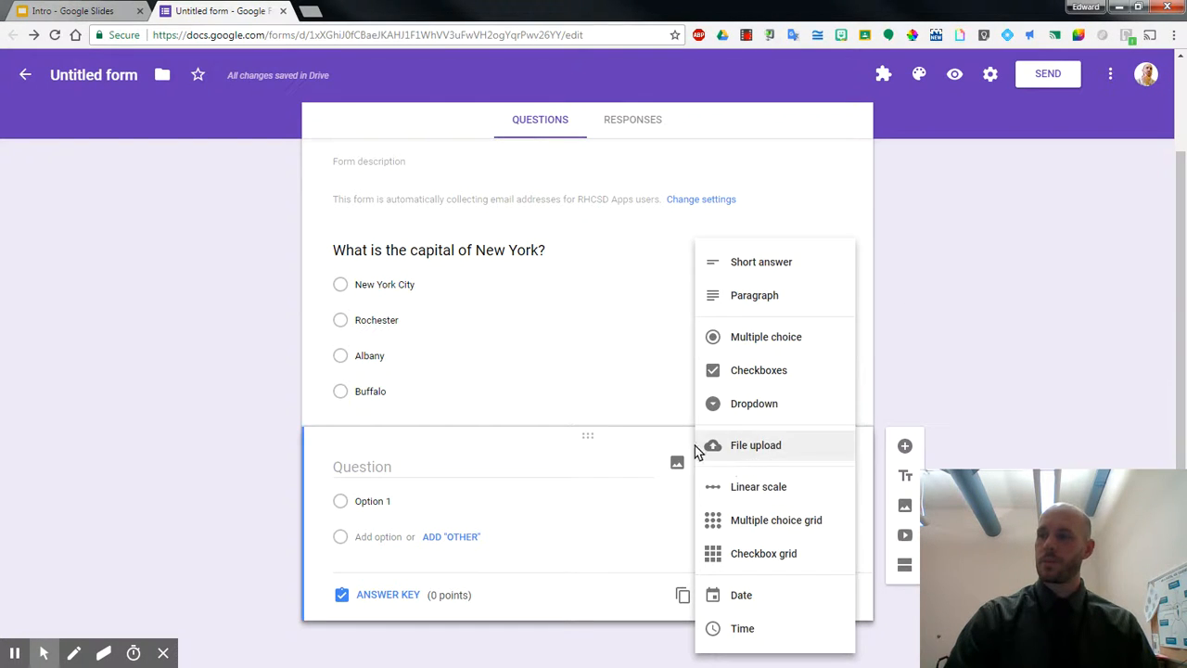
pyautogui.click(745, 269)
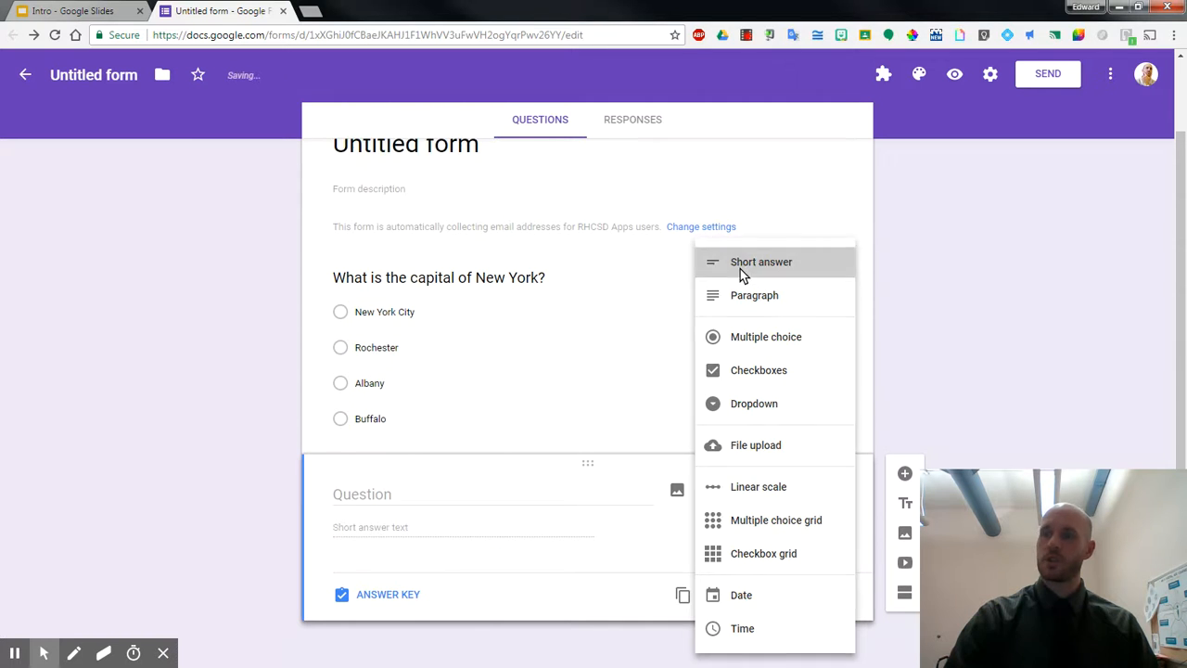
pyautogui.click(379, 490)
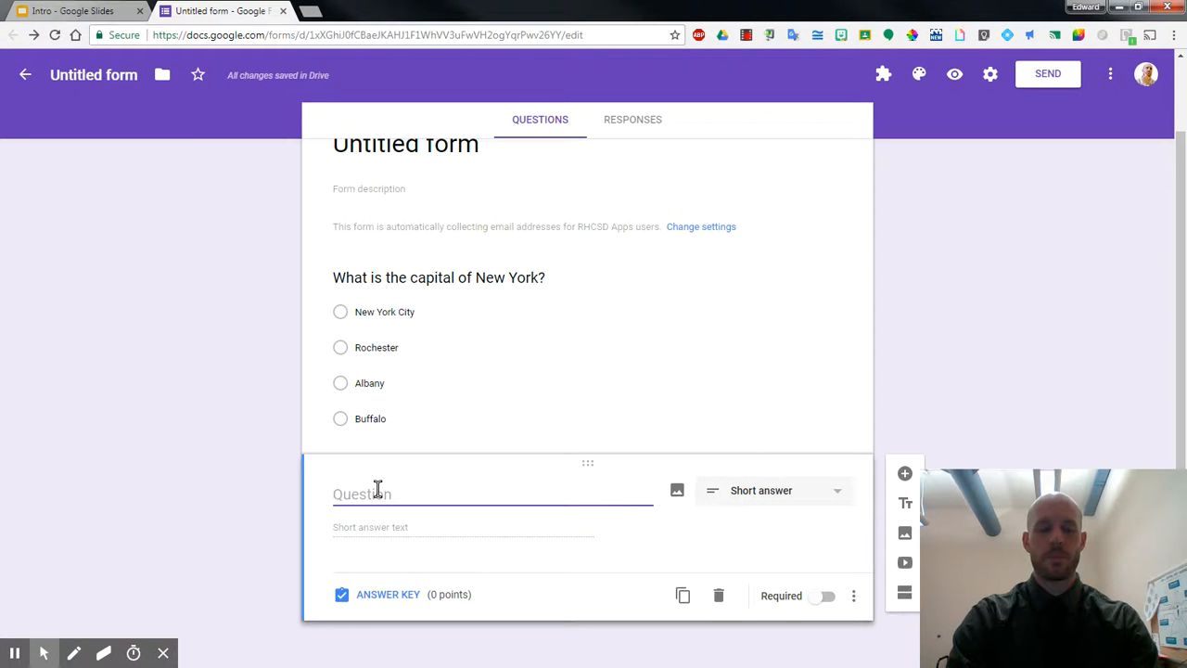
pyautogui.write('What is ')
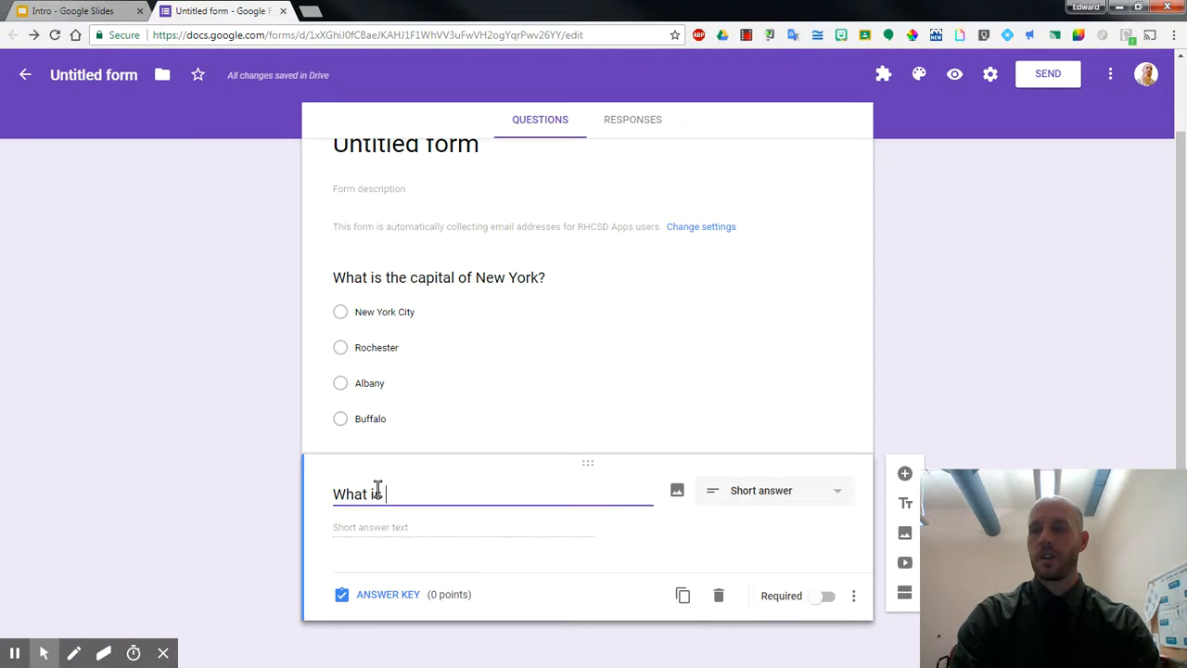
pyautogui.write('2 x')
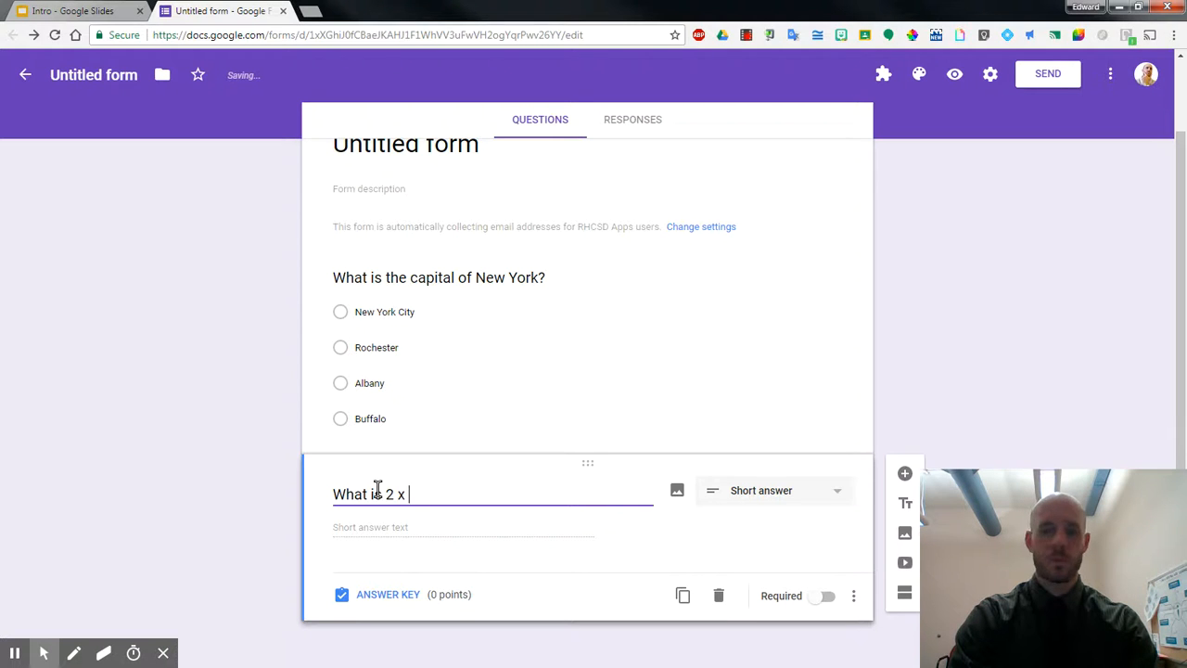
pyautogui.write(' 5?')
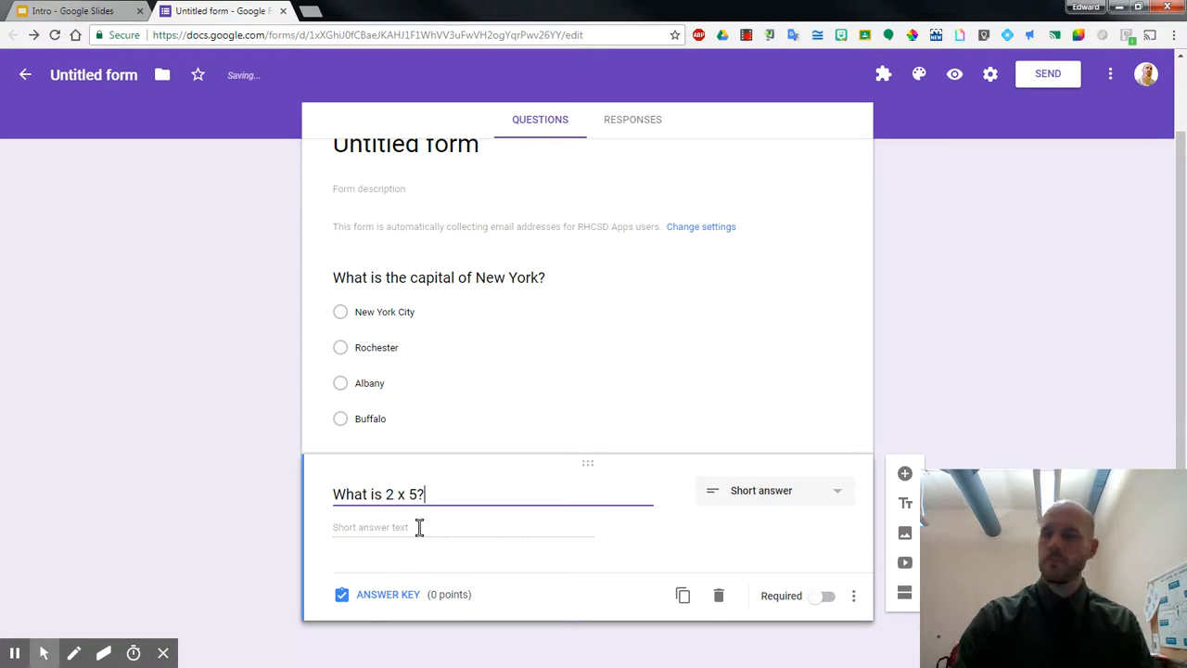
pyautogui.click(472, 531)
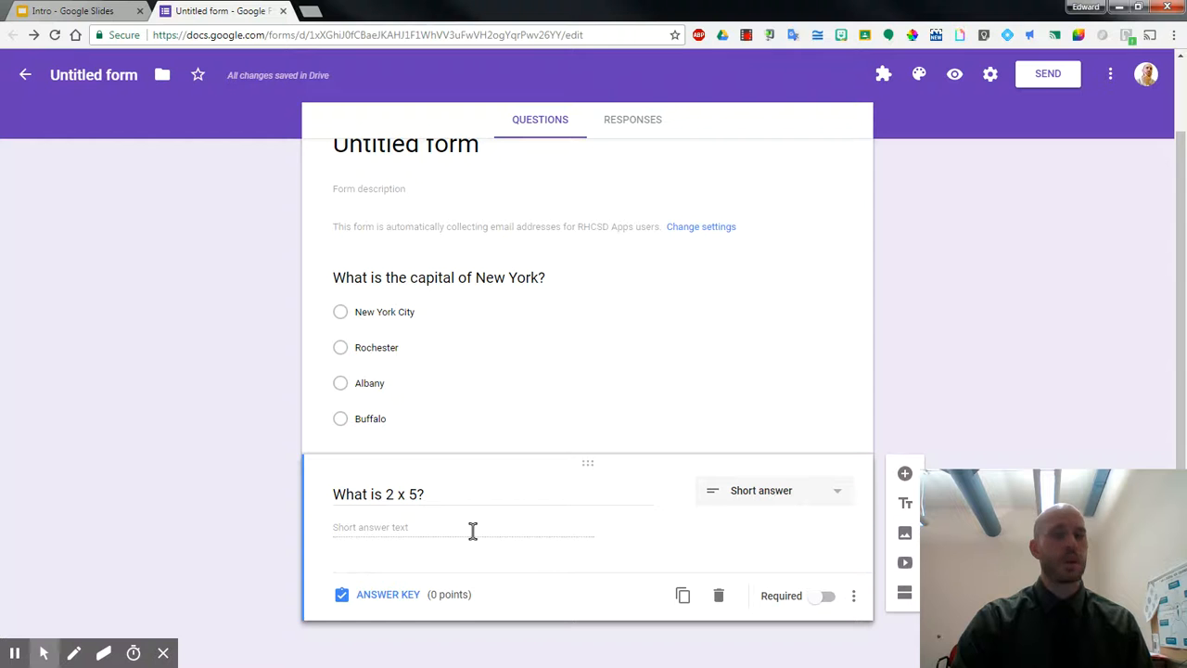
# - List 10 and 10.0 as correct answers in the answer key of the multiplication question
pyautogui.click(387, 595)
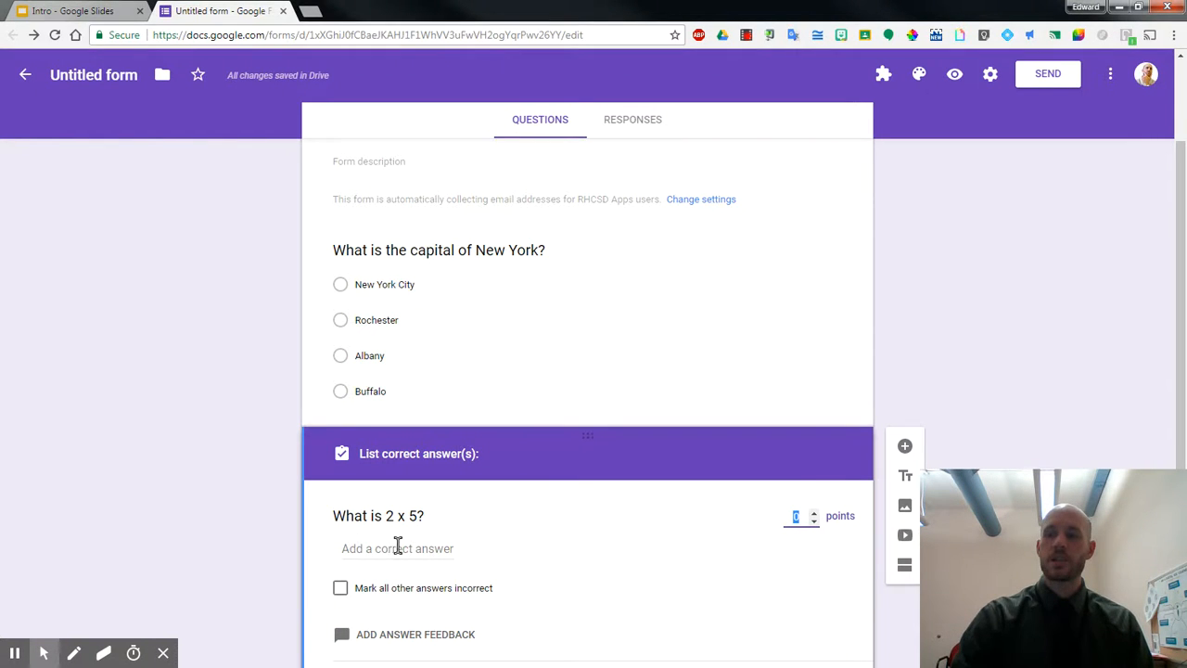
pyautogui.click(400, 548)
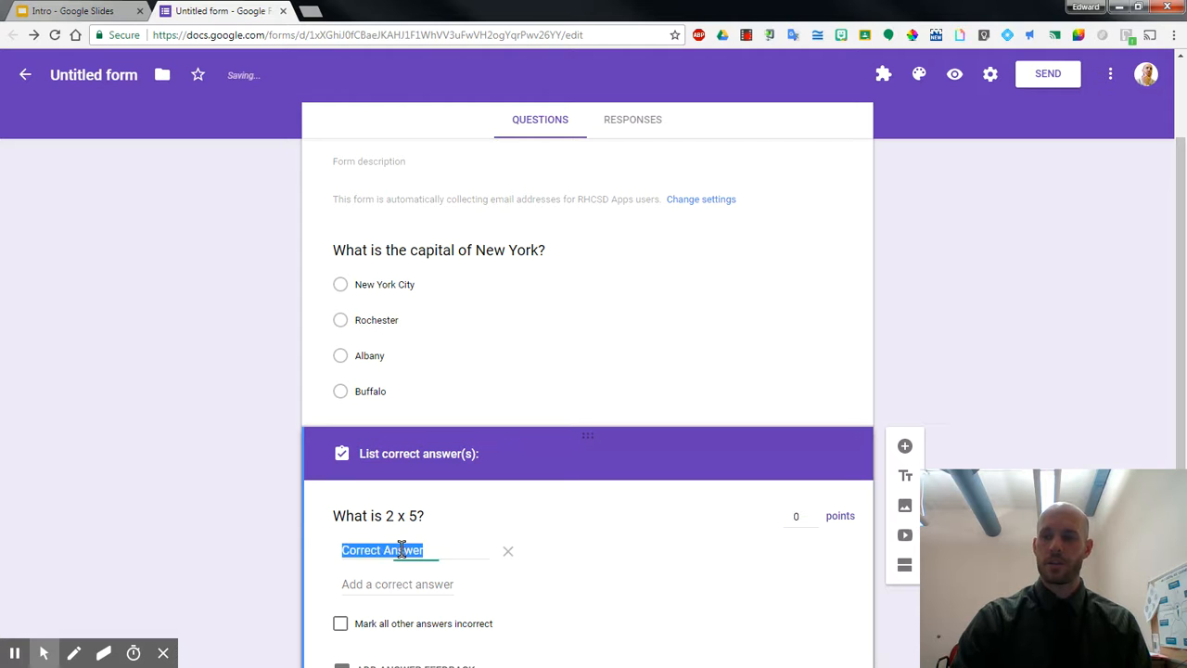
pyautogui.write('10')
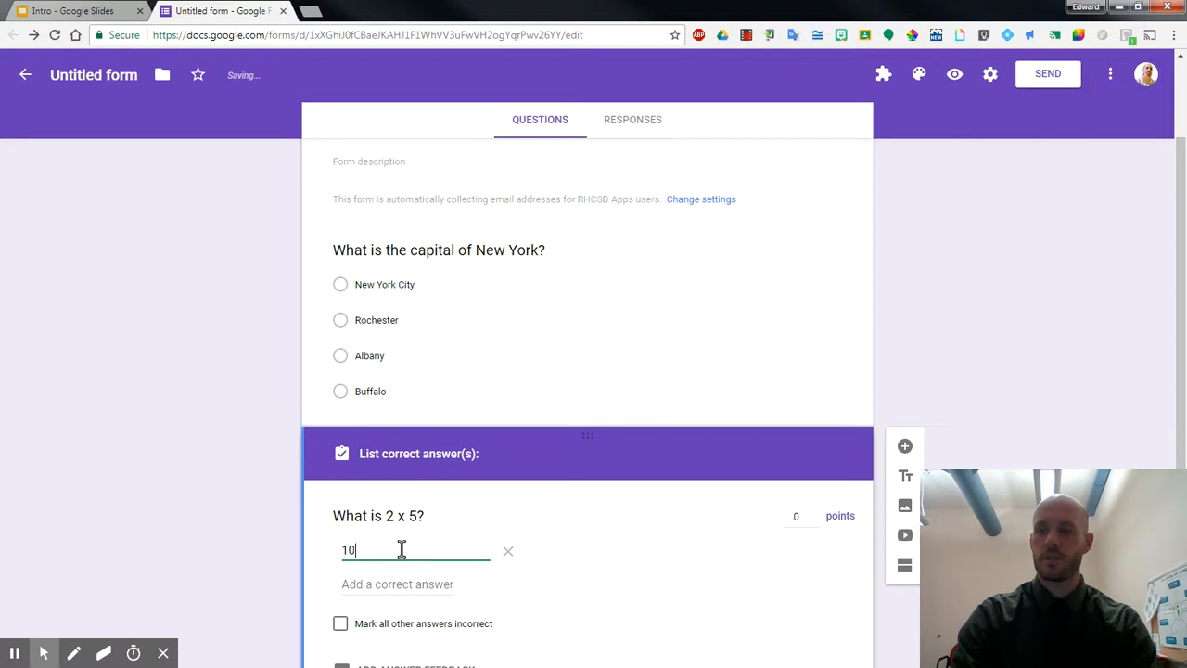
pyautogui.click(390, 583)
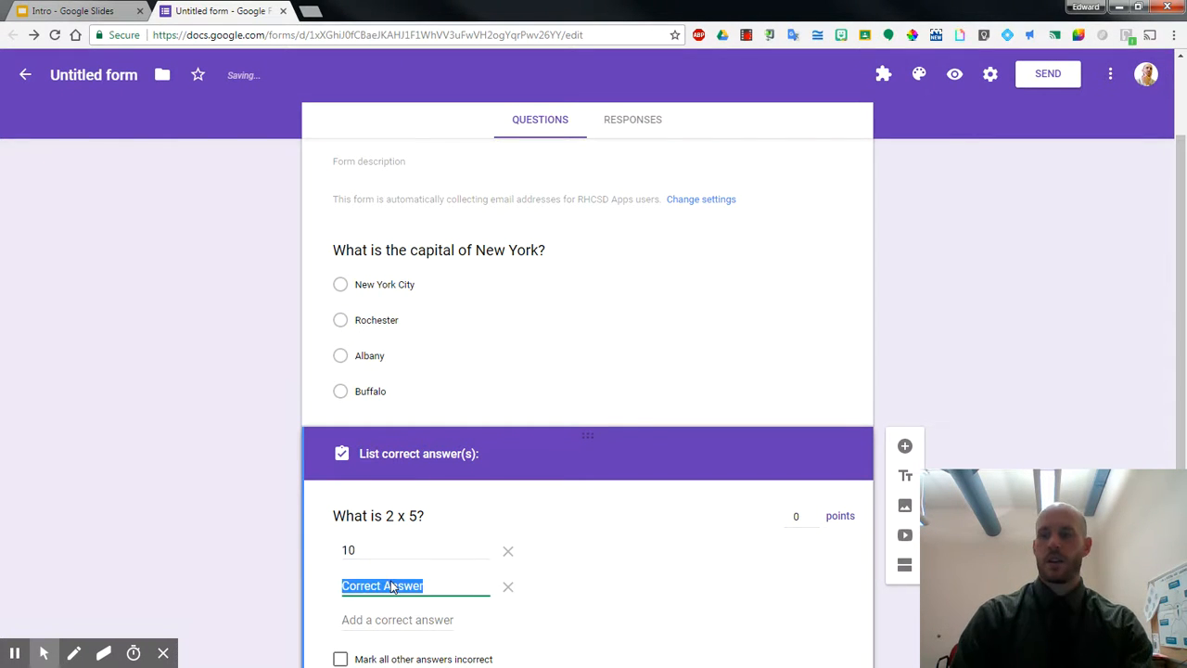
pyautogui.write('10.0')
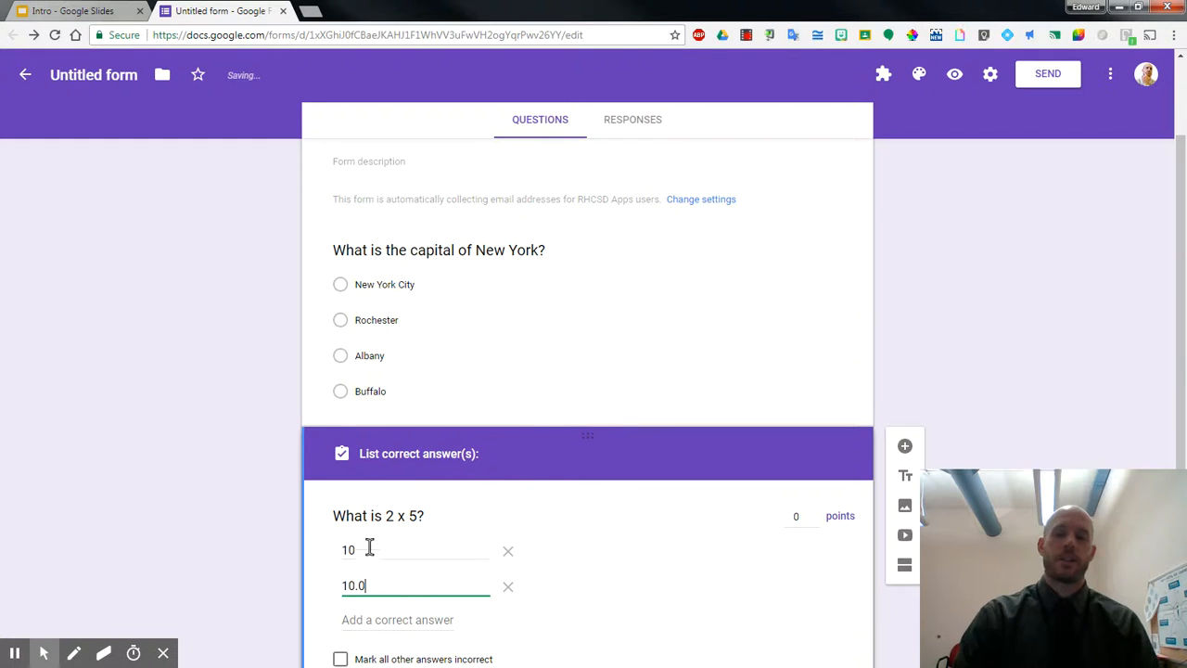
# - Set the multiplication question's value to 1 point and return from its answer key to the question editor
pyautogui.scroll(-1, 413, 567)
pyautogui.scroll(-1, 413, 567)
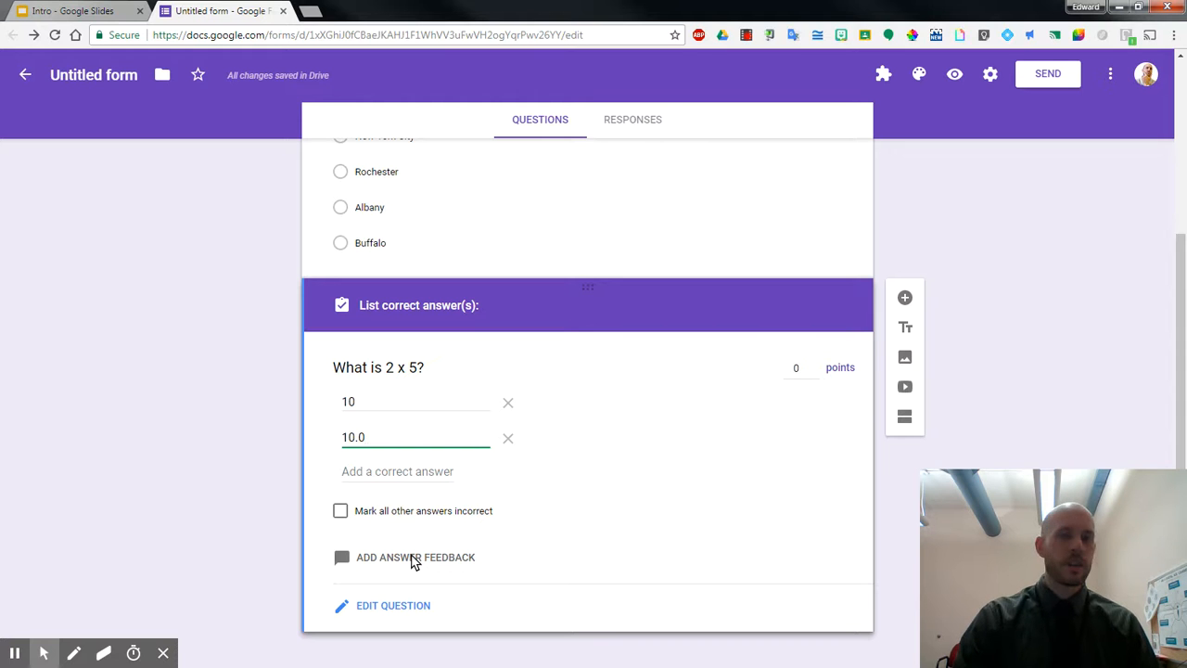
pyautogui.click(815, 364)
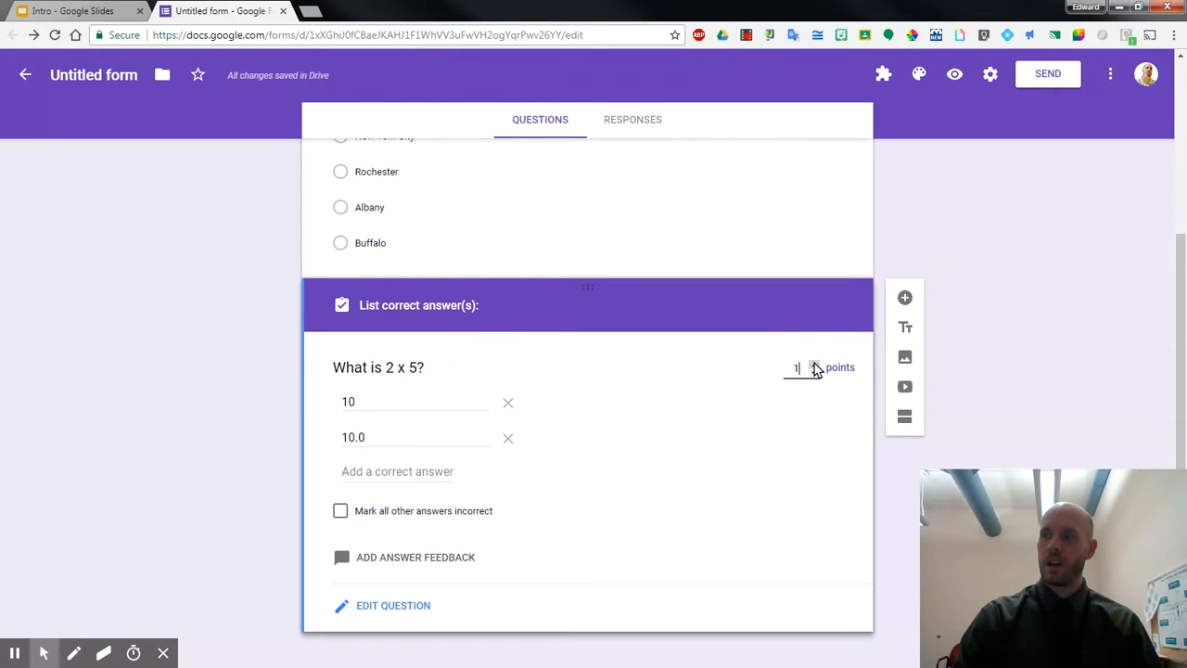
pyautogui.click(815, 373)
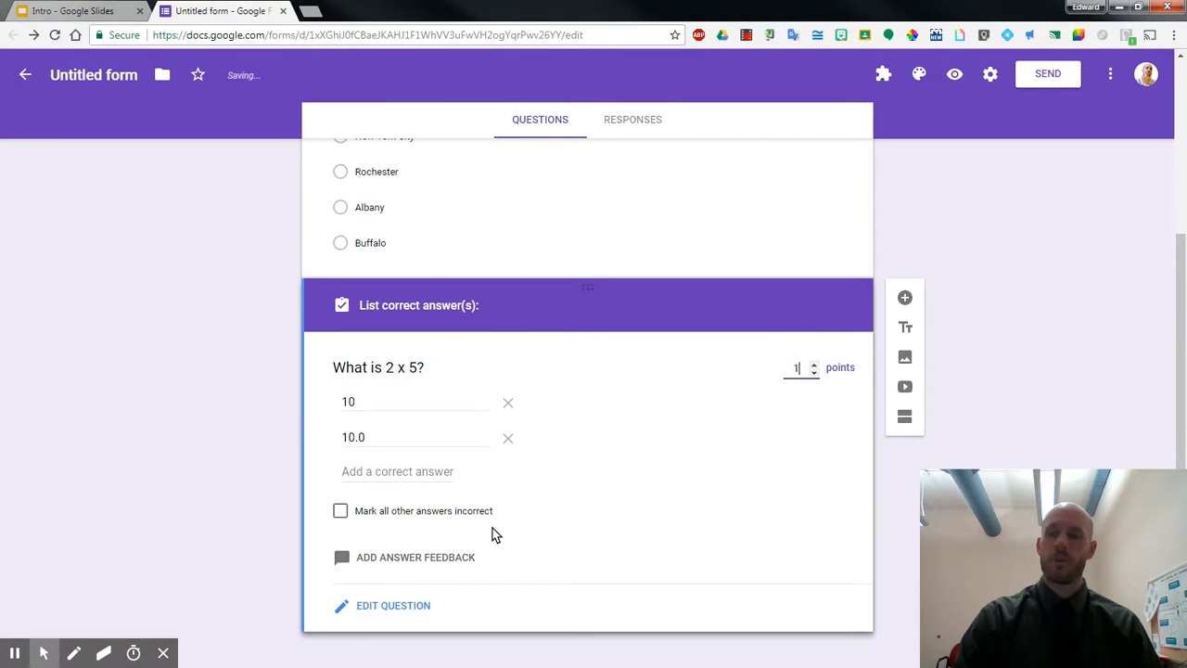
pyautogui.click(365, 608)
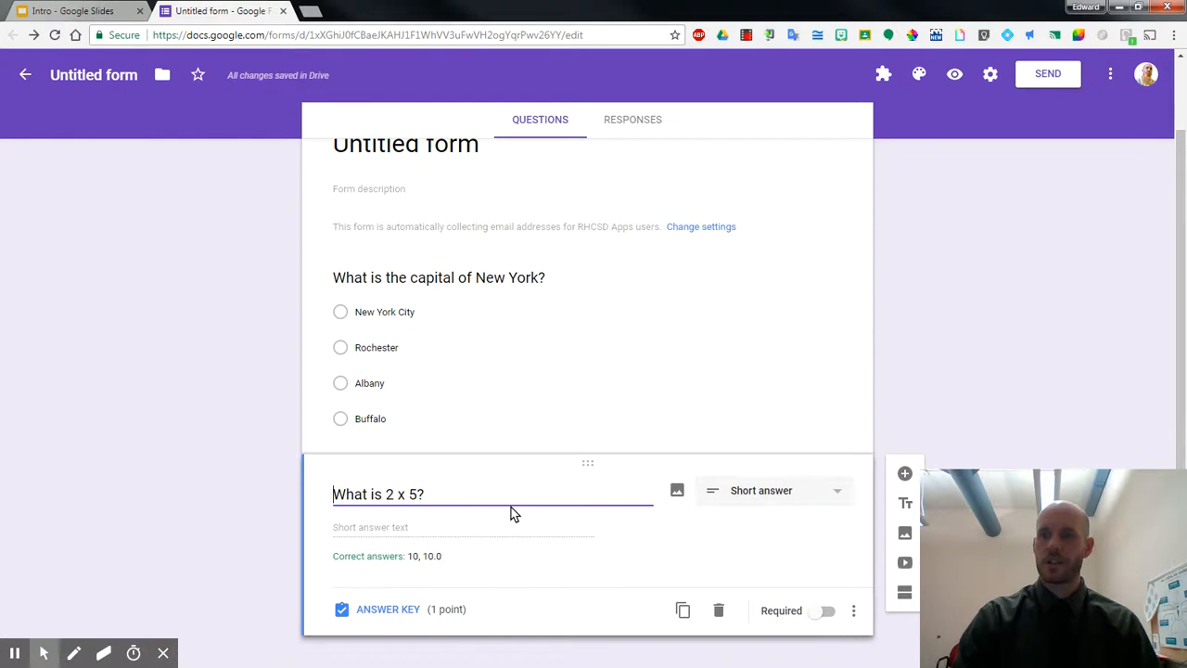
pyautogui.scroll(1, 519, 512)
pyautogui.scroll(-1, 530, 501)
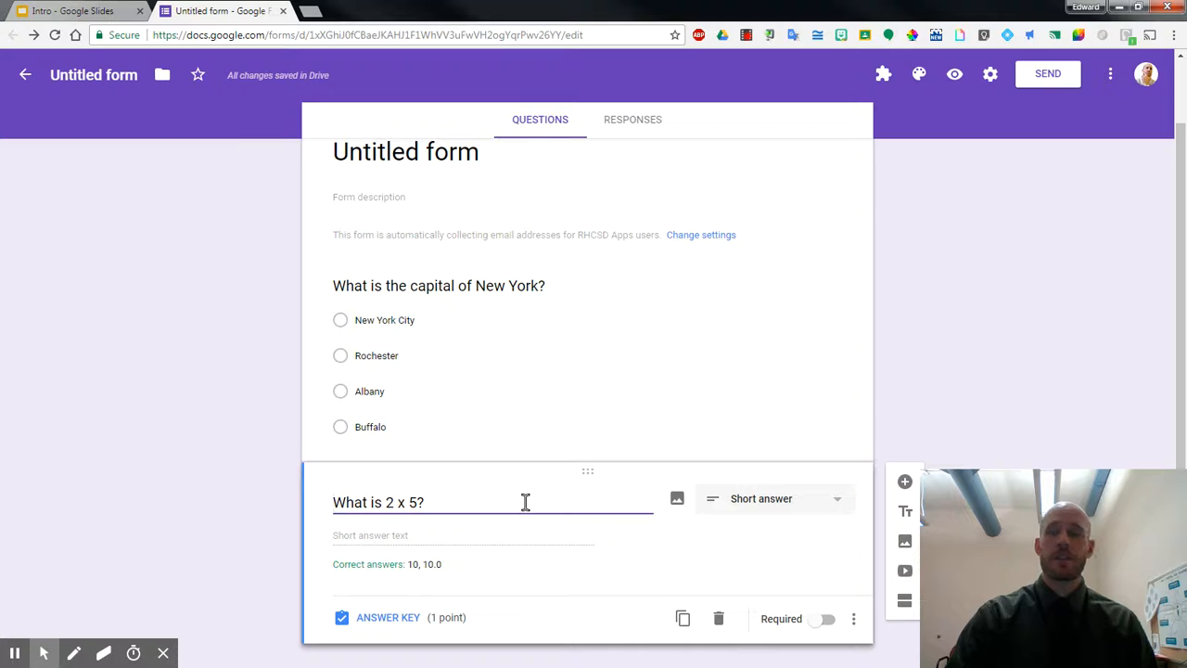
# - Try a default quiz point value of 1 in the form preferences, set it back to 0 and save the preferences
pyautogui.click(1112, 73)
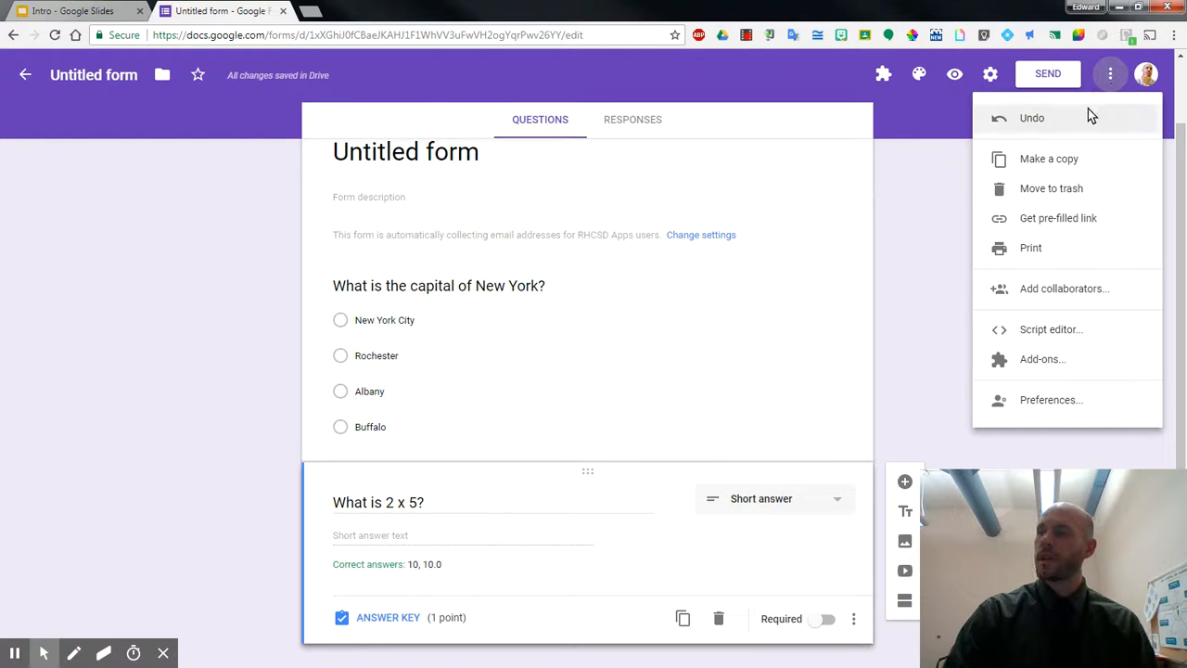
pyautogui.click(1065, 406)
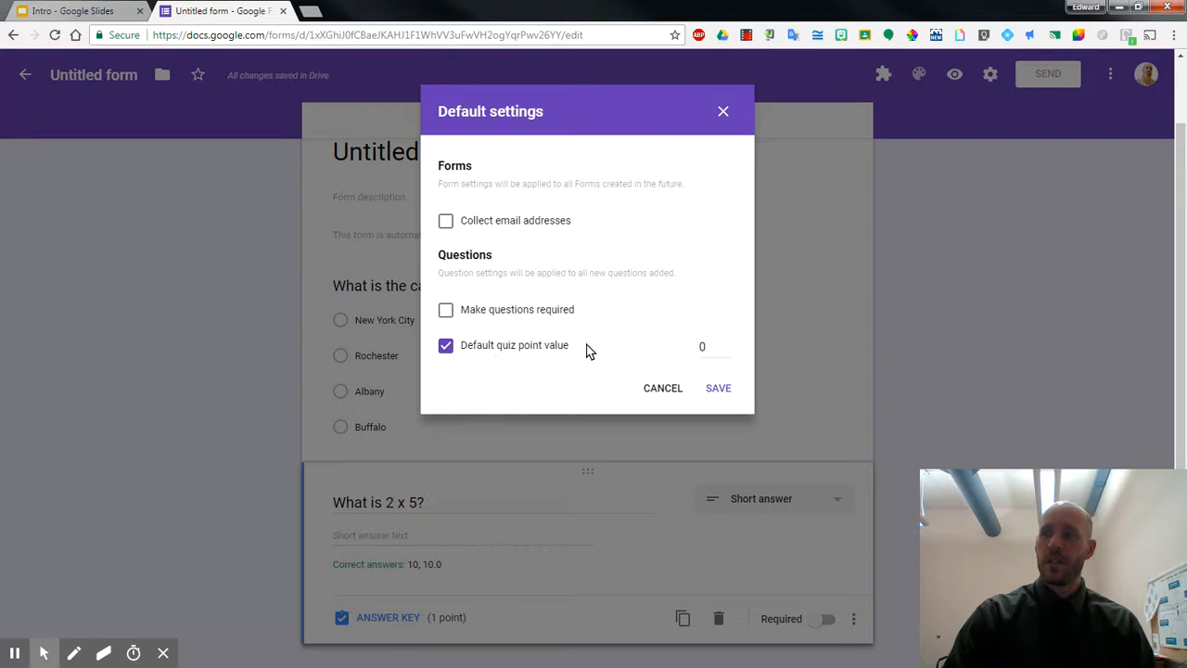
pyautogui.click(726, 343)
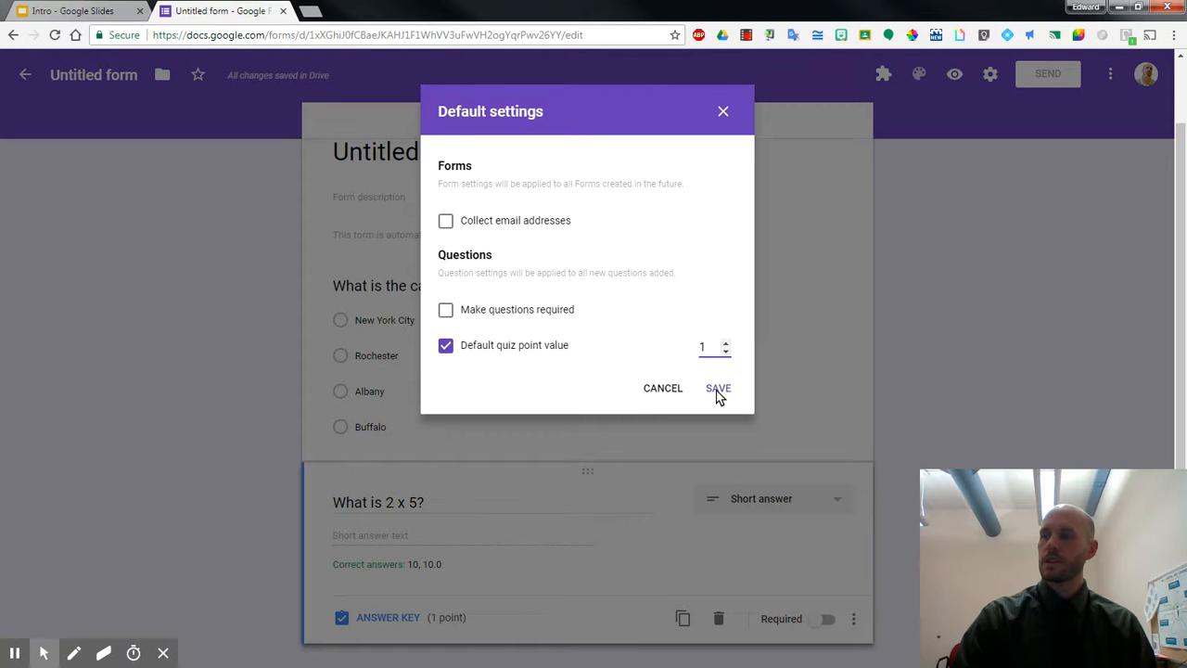
pyautogui.click(727, 352)
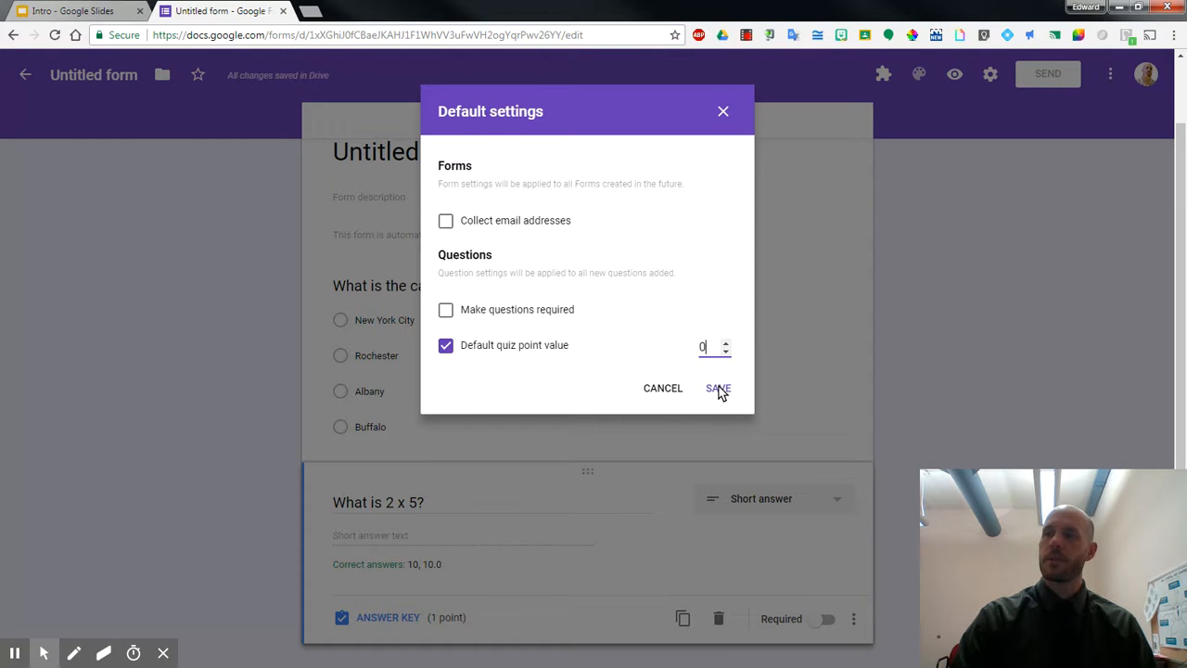
pyautogui.click(717, 388)
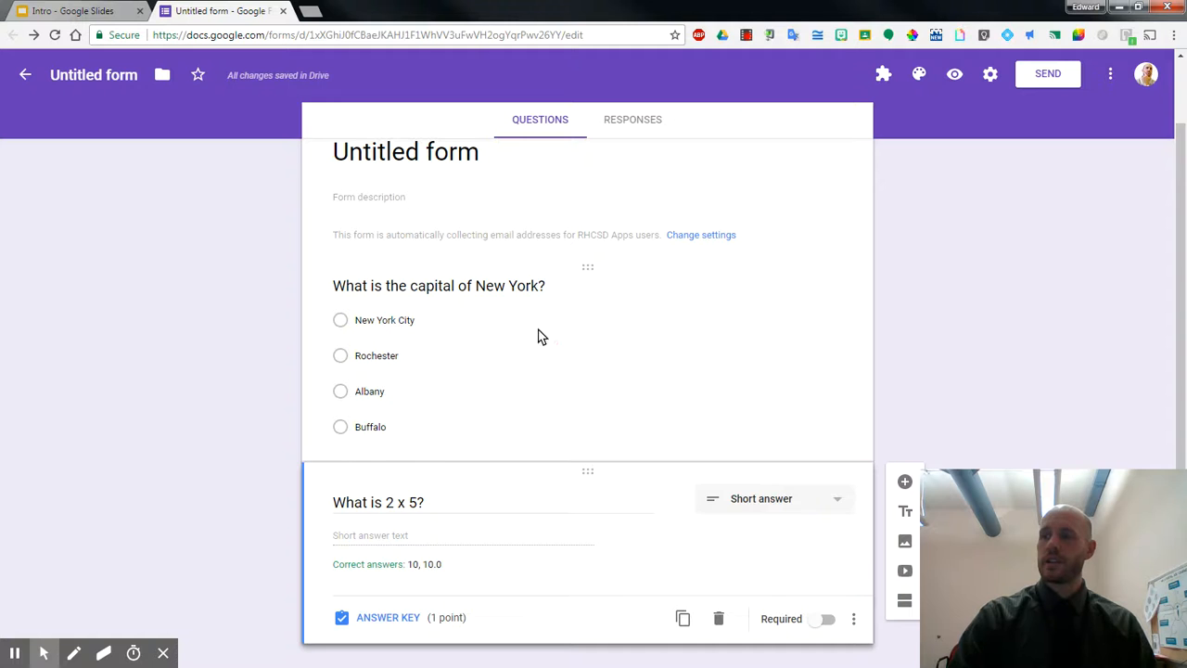
# - Make the capital question required, check how it looks while the multiplication question is selected, and make it optional again
pyautogui.click(537, 343)
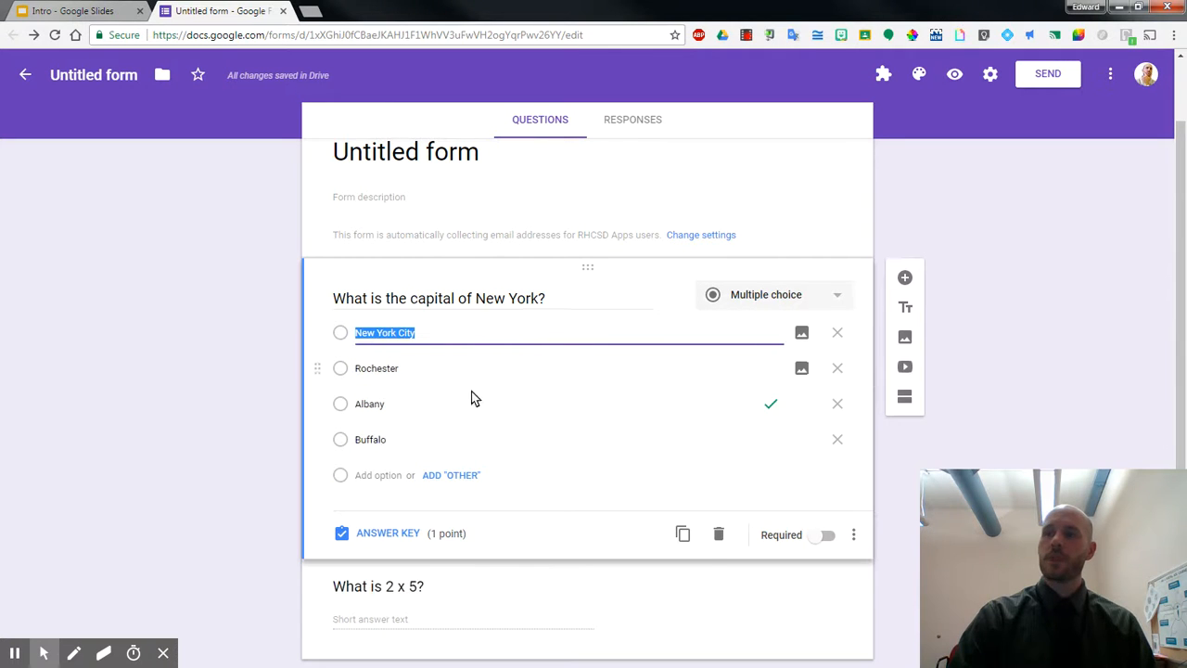
pyautogui.click(825, 540)
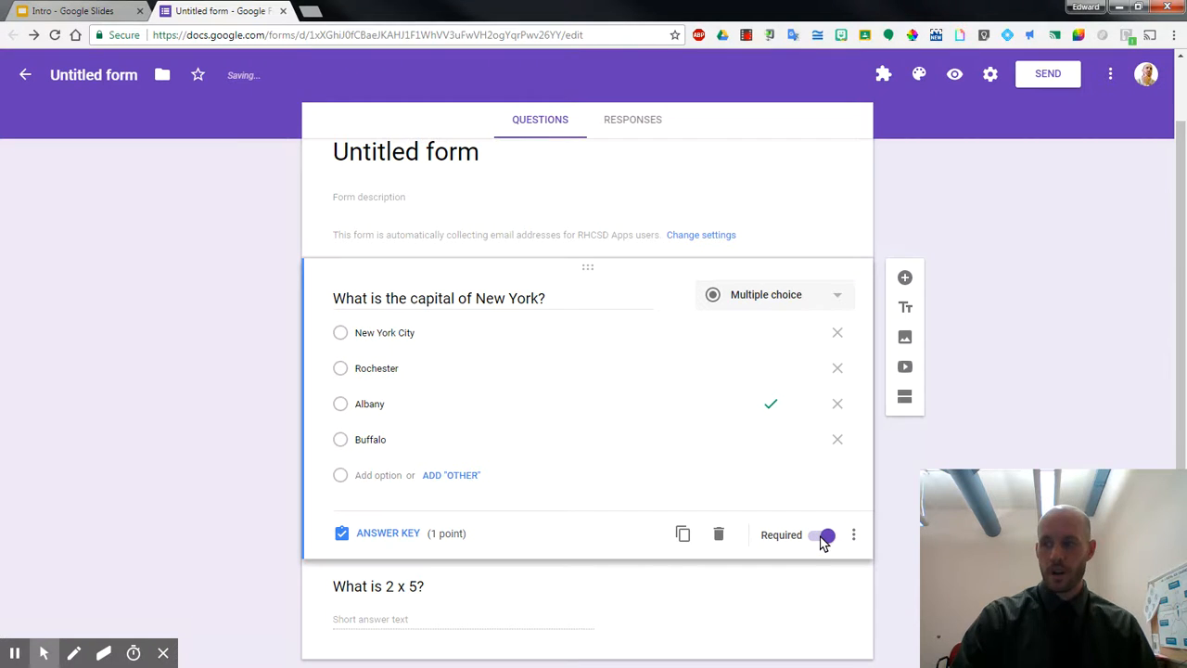
pyautogui.click(787, 580)
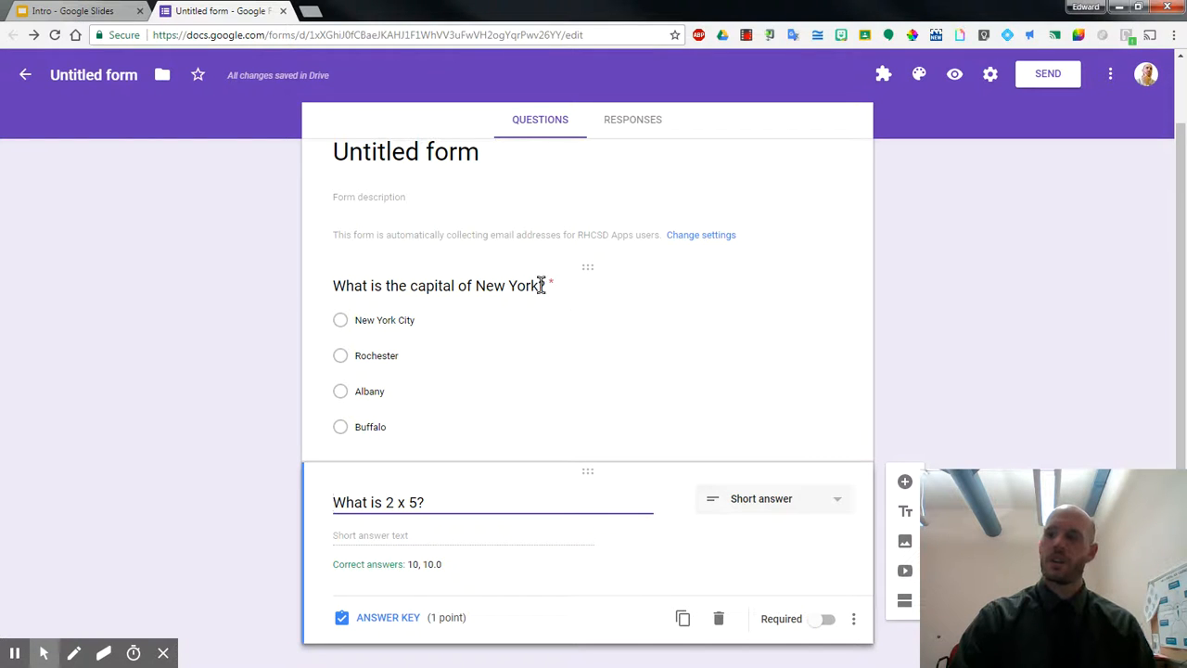
pyautogui.click(609, 427)
pyautogui.click(825, 535)
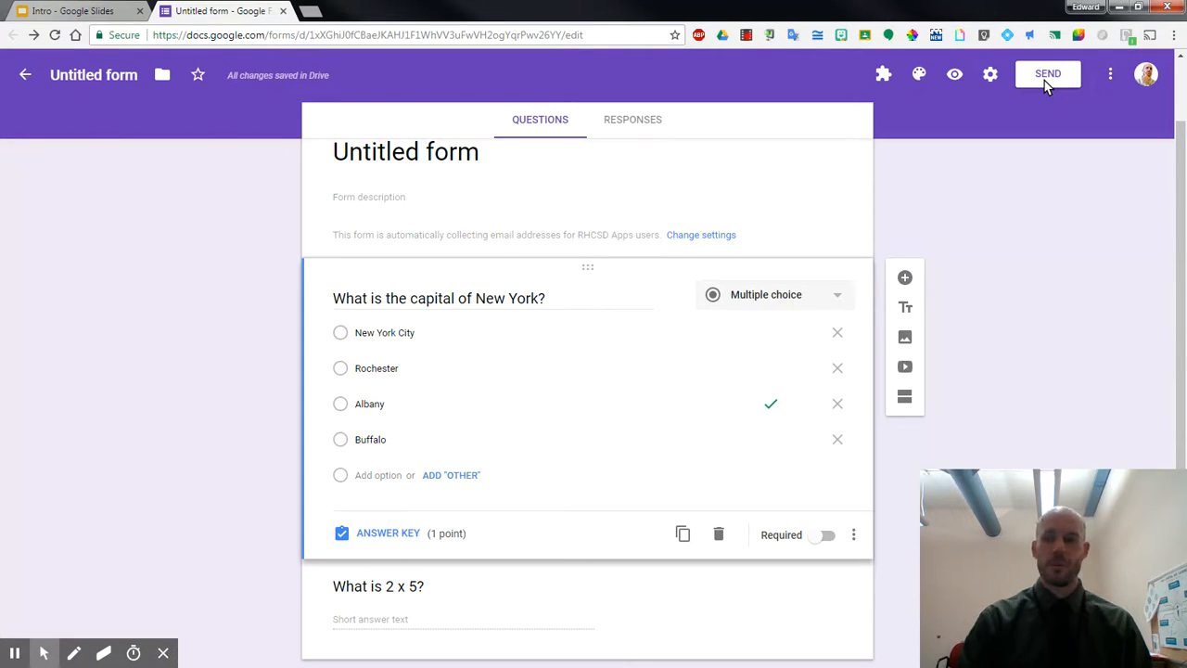
# - Examine the form's sending options, including the shortened link and the embed HTML code, and cancel without sending
pyautogui.click(1047, 79)
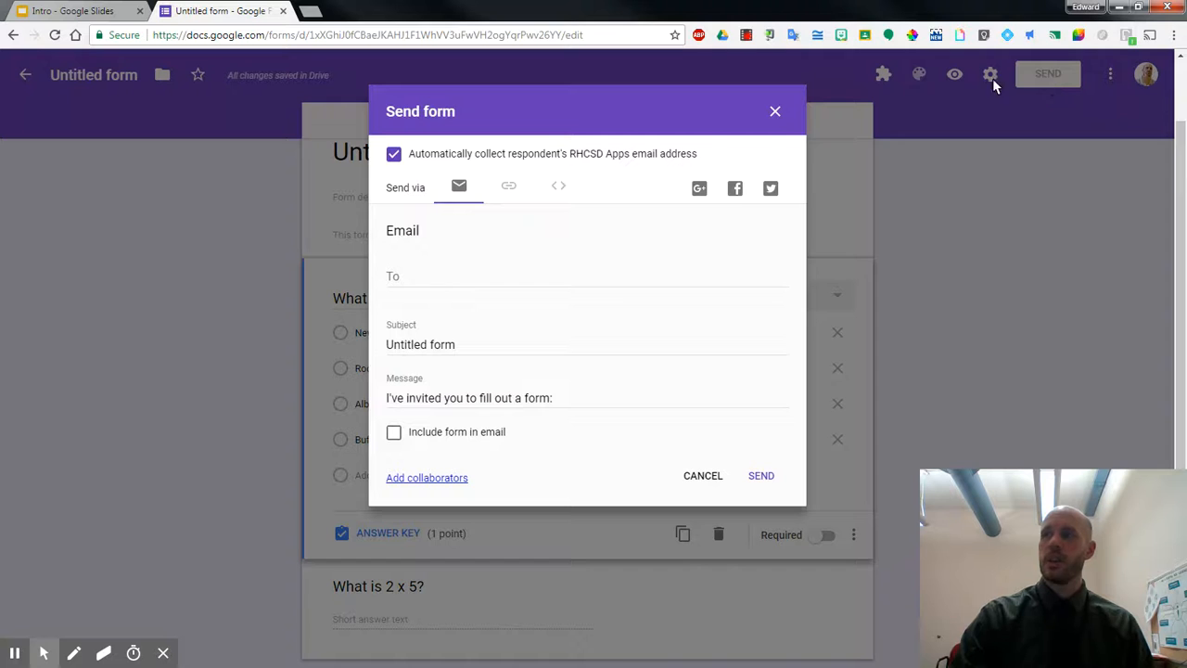
pyautogui.click(506, 189)
pyautogui.click(395, 283)
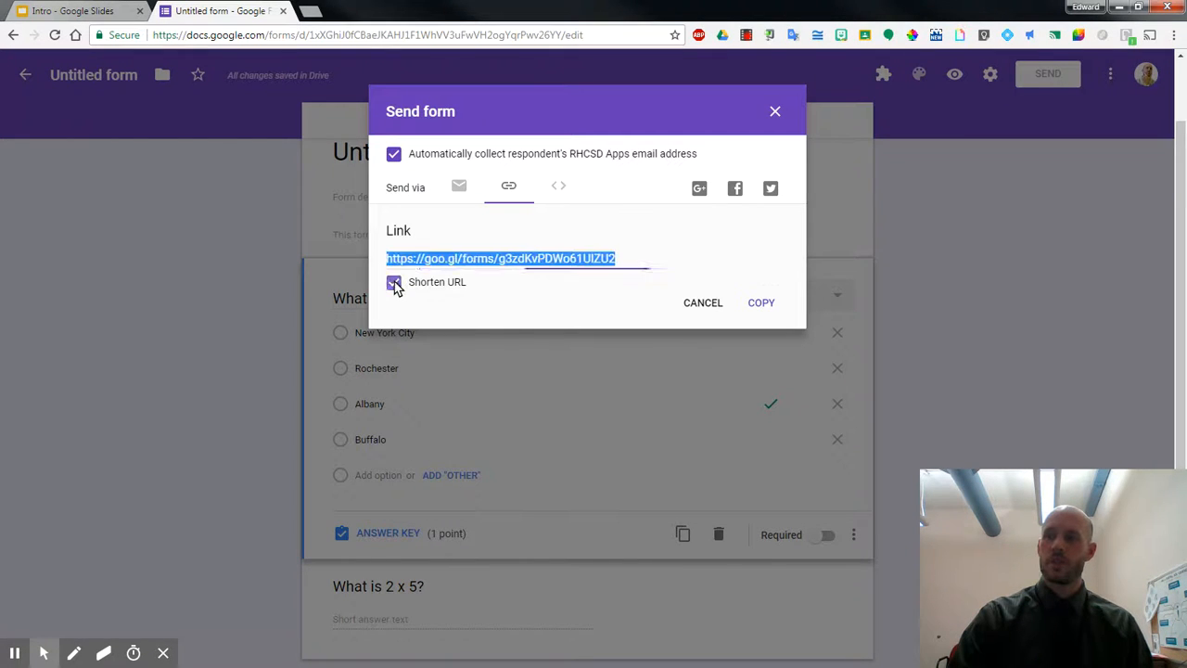
pyautogui.click(559, 188)
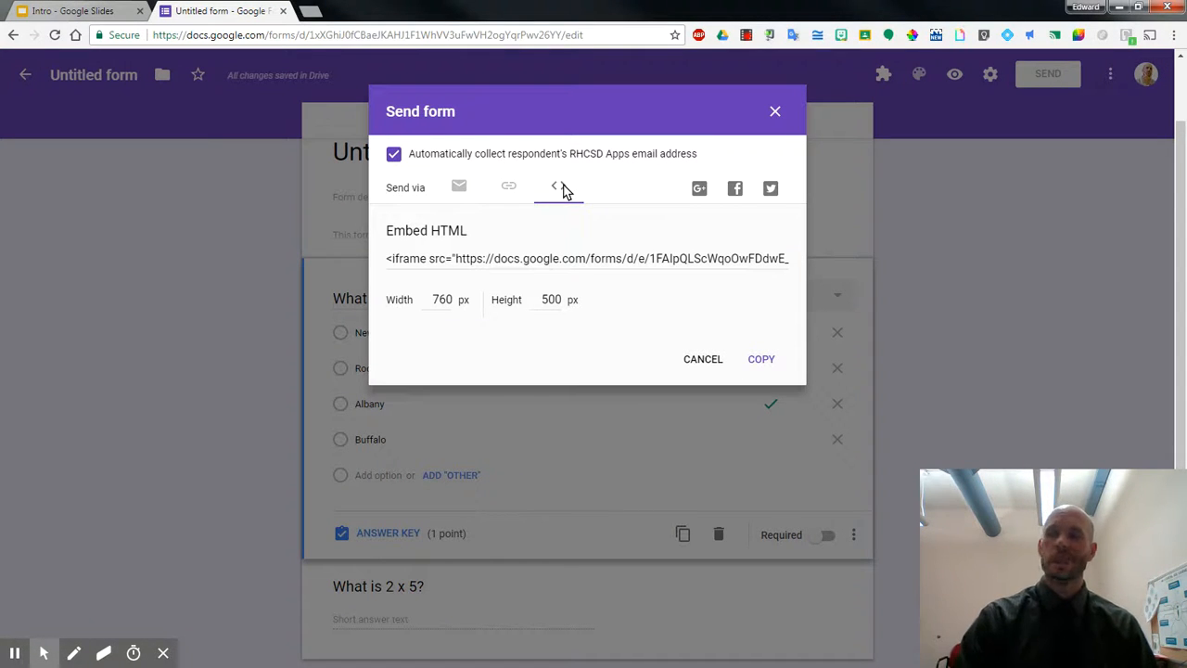
pyautogui.click(509, 189)
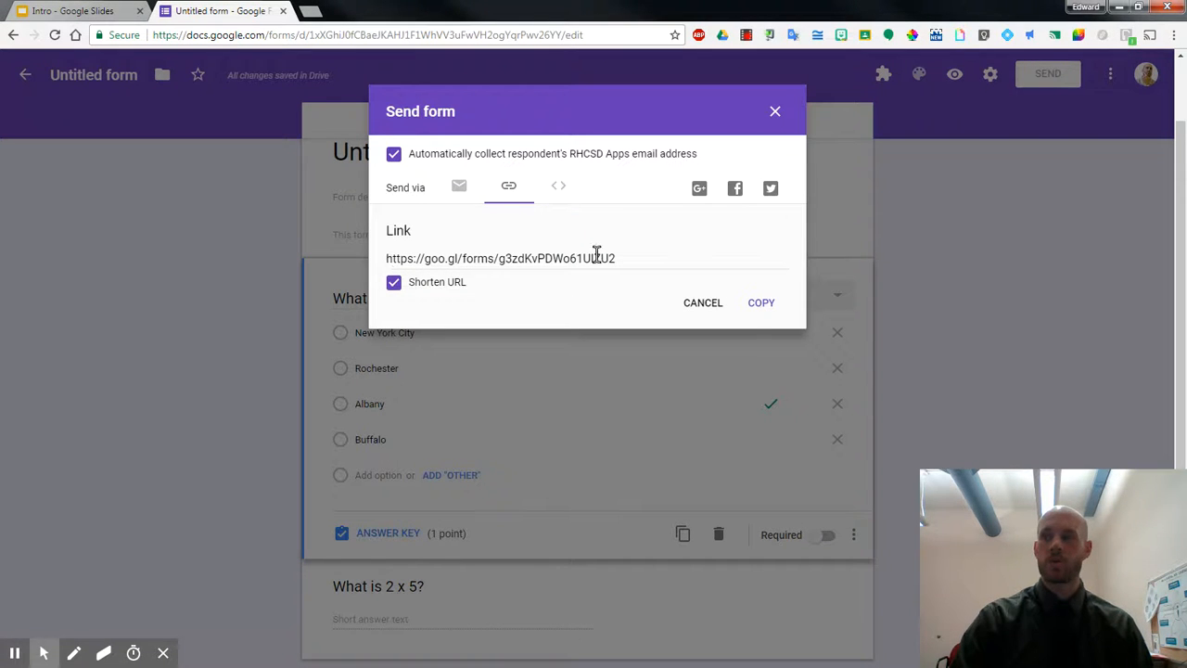
pyautogui.click(705, 310)
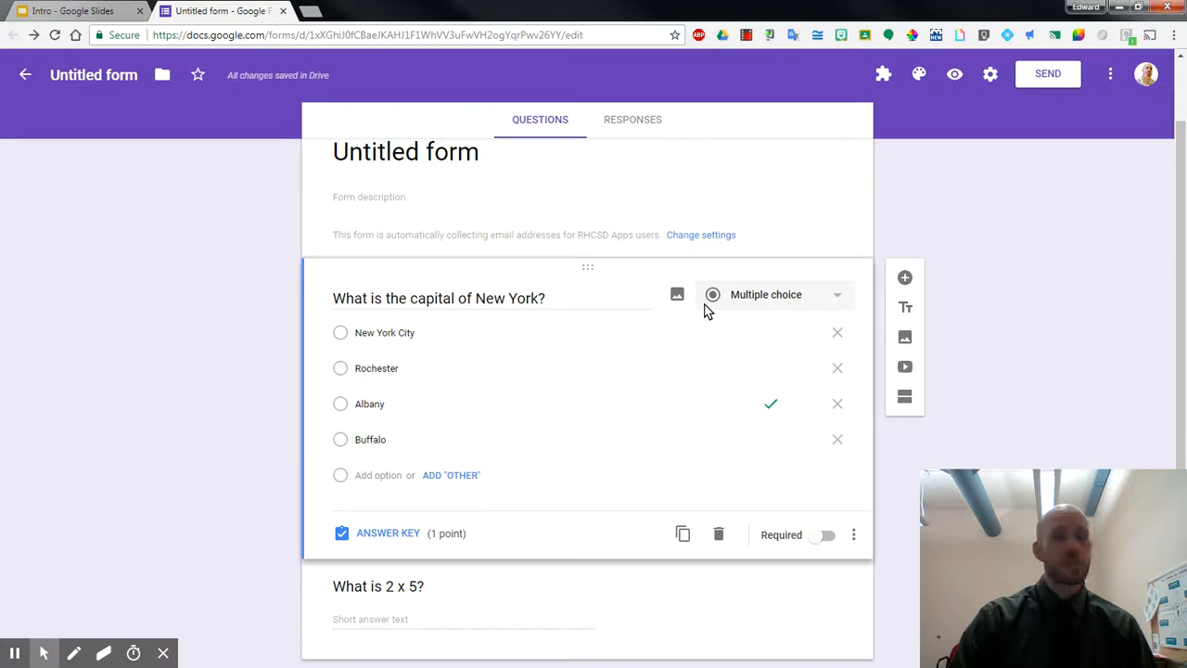